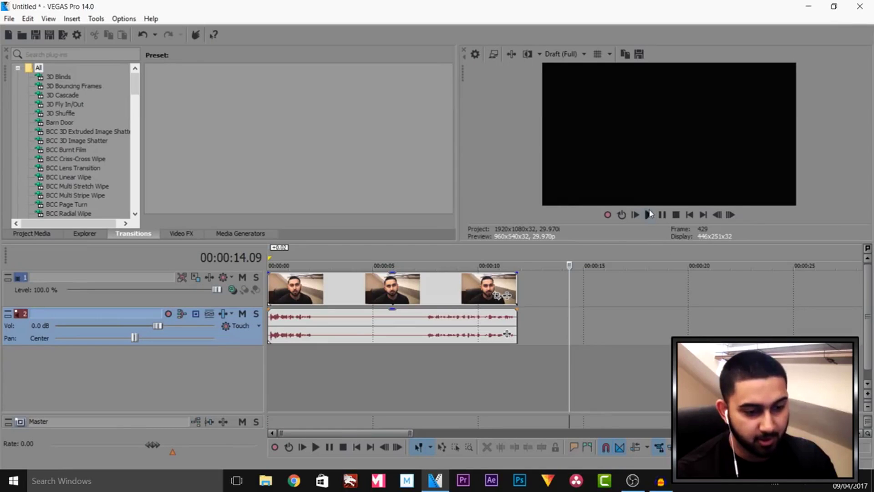
Play the clip from its start and again from the second spoken section just after 7 seconds.
click(637, 217)
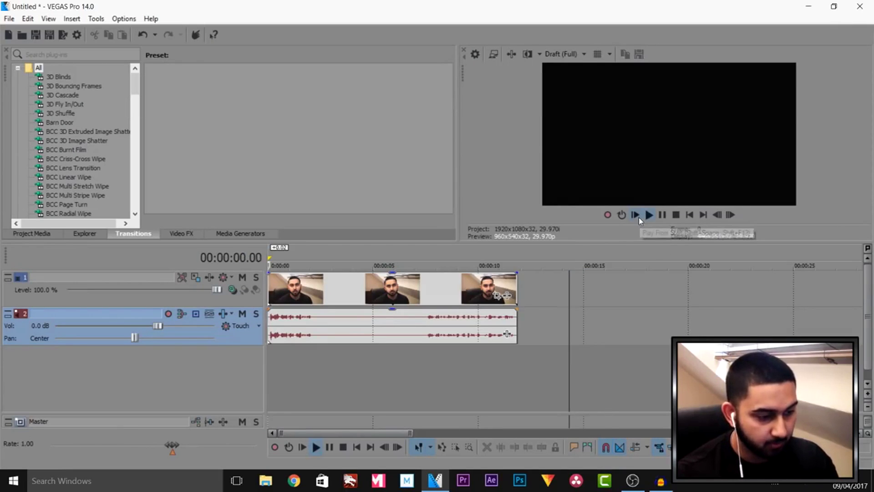
click(663, 215)
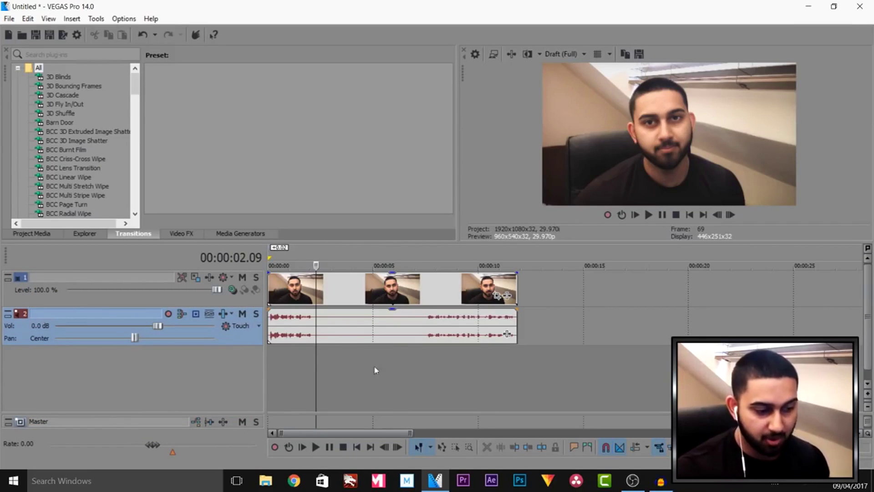
drag(316, 367, 423, 371)
key(space)
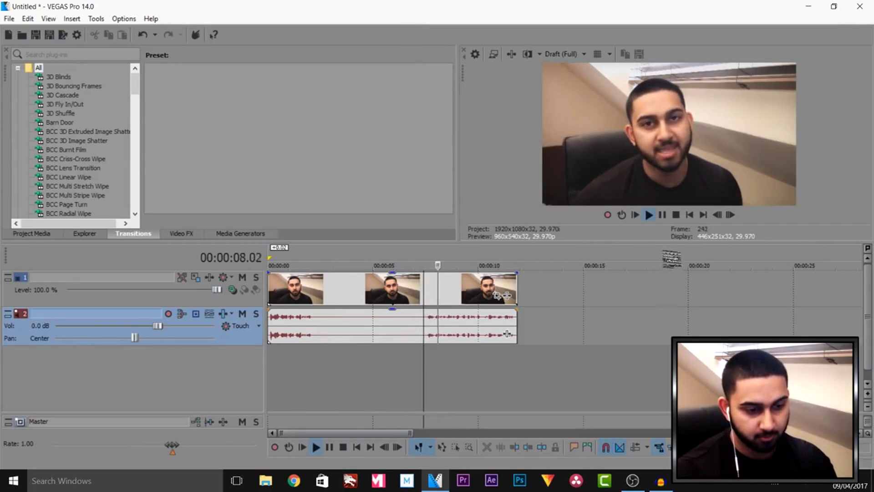
click(662, 215)
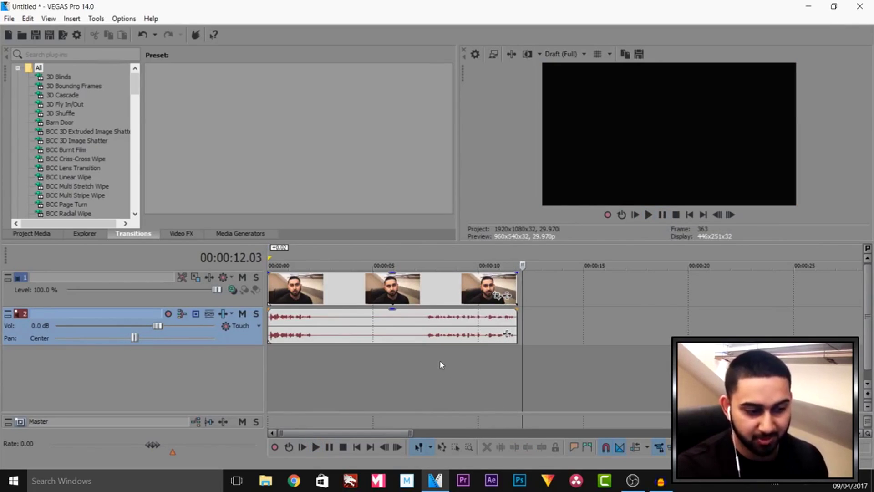
Split the video and audio clip at 00:00:02.04, just after the first spoken section.
click(428, 338)
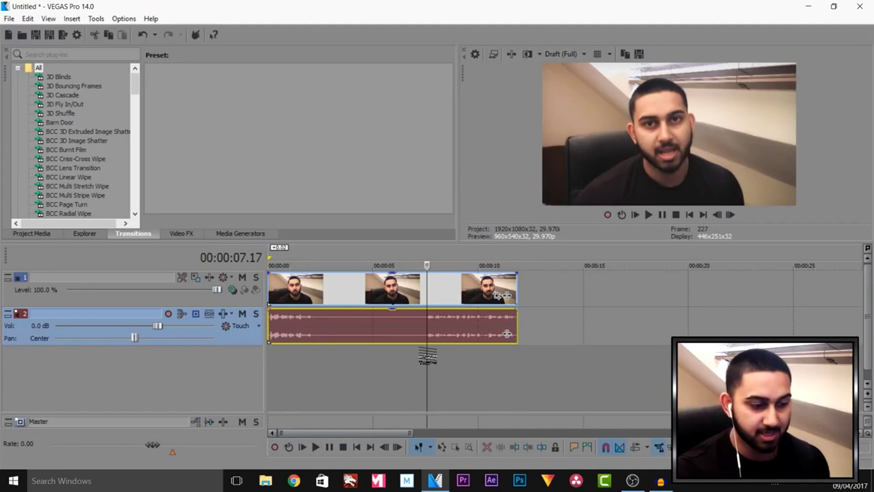
key(ctrl+Home)
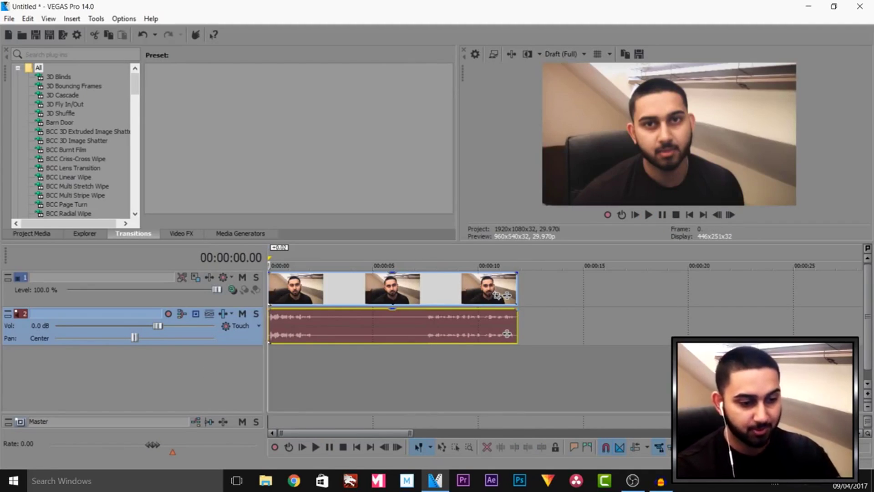
scroll(503, 372, up, 3)
click(345, 329)
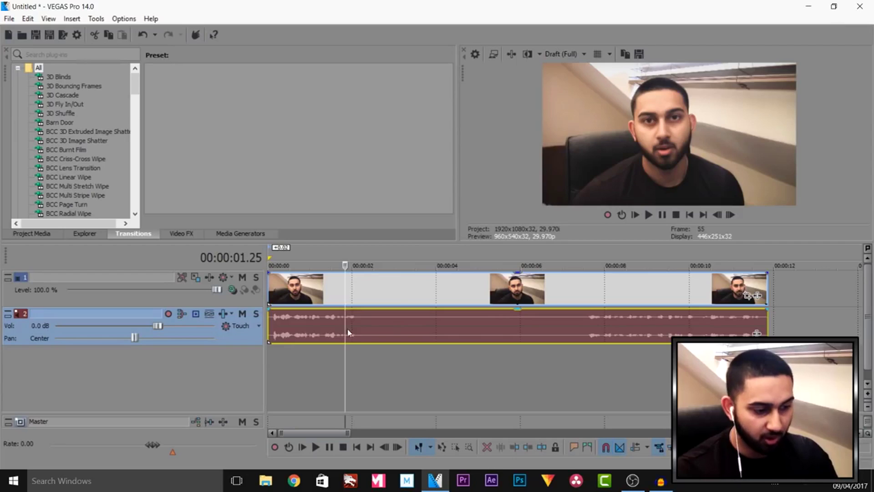
click(349, 330)
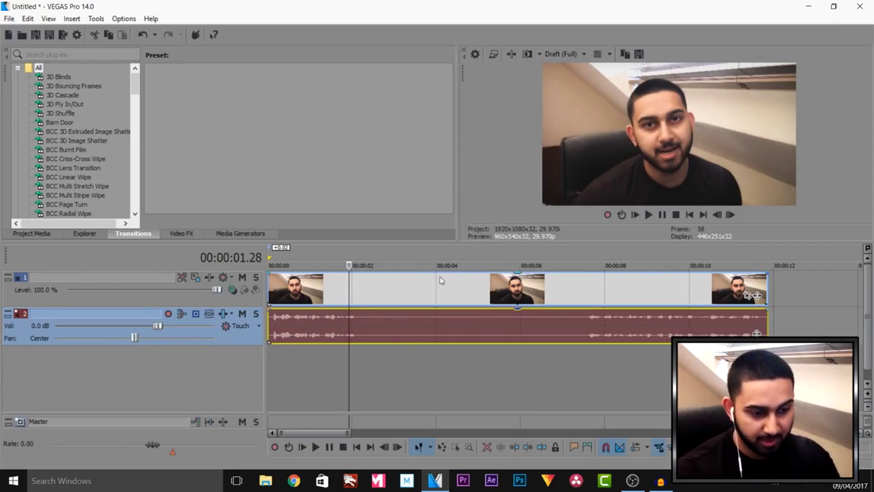
click(676, 215)
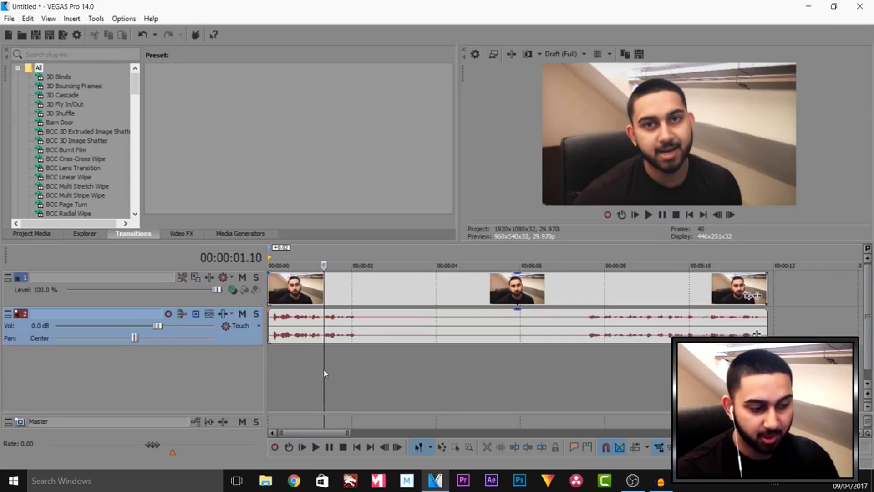
click(661, 216)
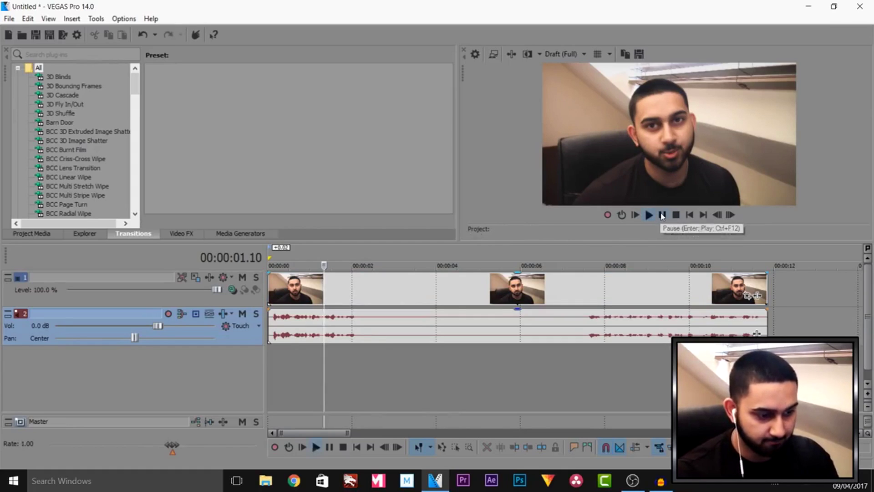
click(661, 215)
scroll(560, 291, up, 8)
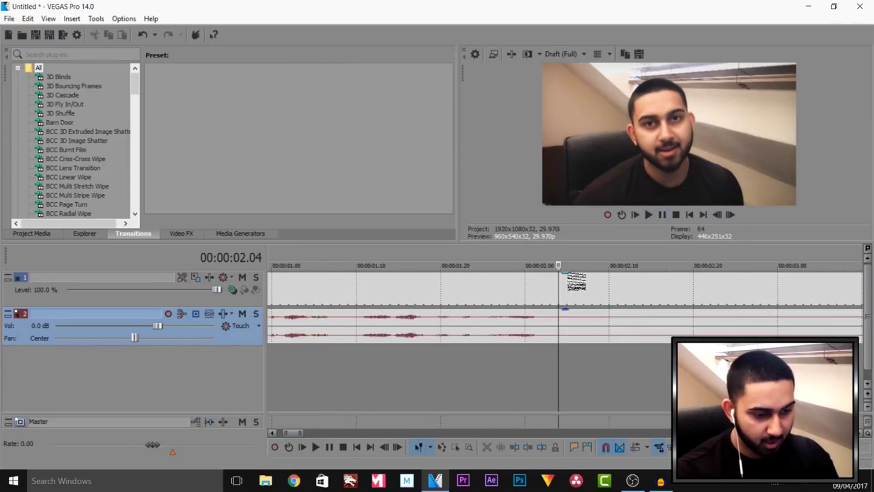
click(560, 291)
key(s)
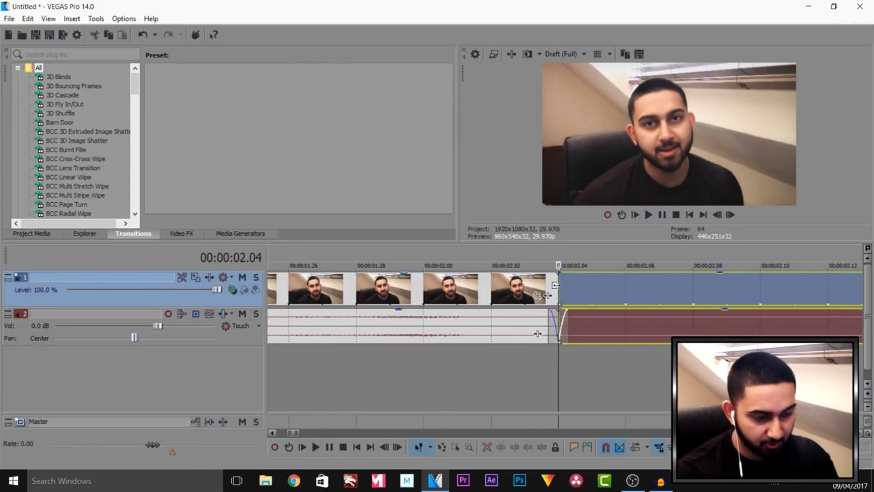
Move the second part of the split clip later on the timeline, starting at about 13.6 seconds, leaving a gap.
scroll(547, 327, down, 8)
drag(417, 291, 719, 287)
click(723, 288)
scroll(417, 292, down, 5)
drag(417, 292, 514, 292)
click(301, 295)
scroll(432, 275, up, 6)
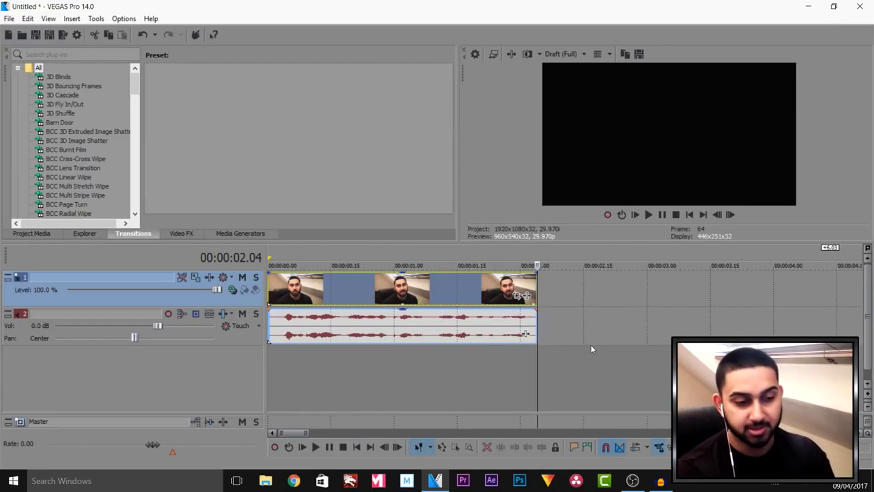
Show the first clip's last frame and set the preview quality to Best (Full).
key(Left)
click(555, 54)
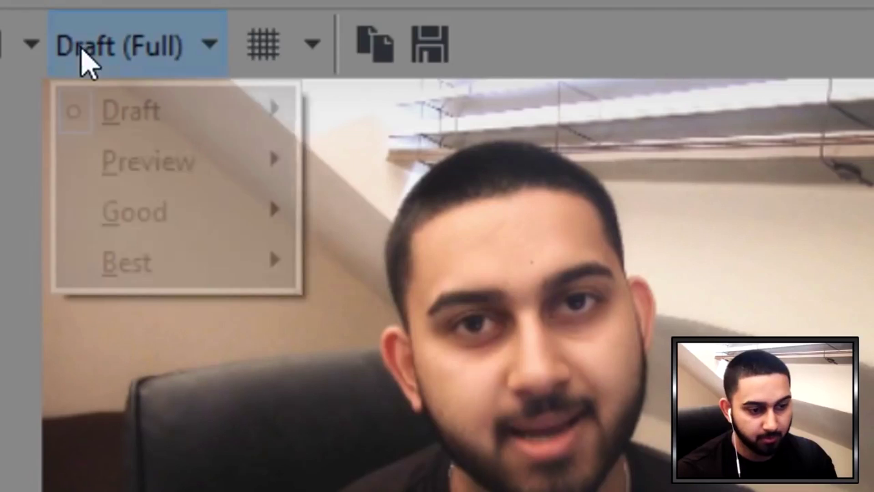
mouse_move(573, 115)
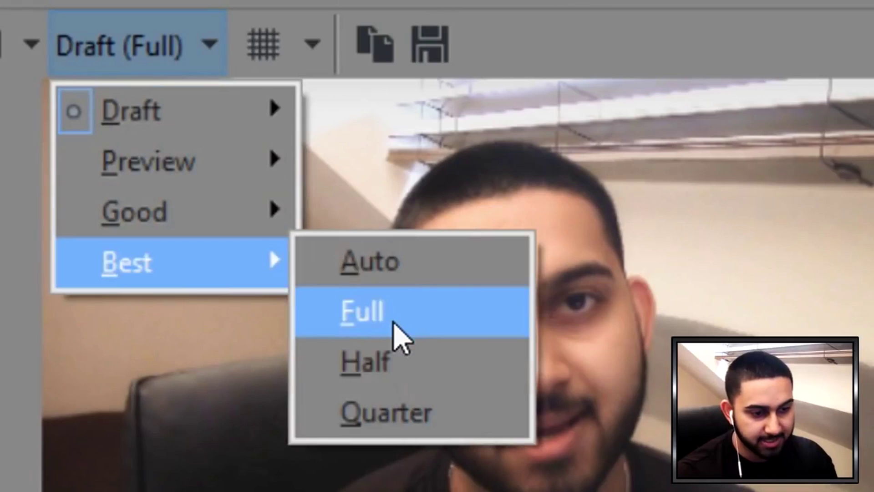
click(395, 324)
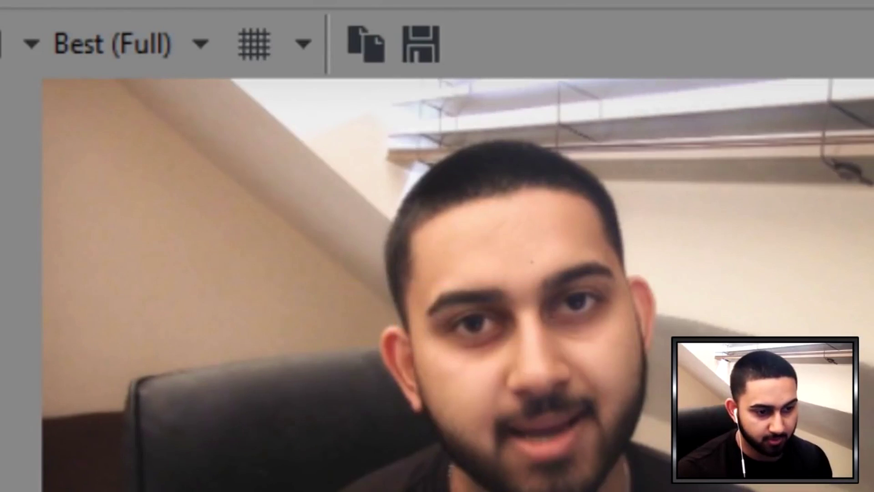
Save a snapshot of the frame as Image1.jpg and place it on a new track above, starting at 00:00:02.04.
click(434, 64)
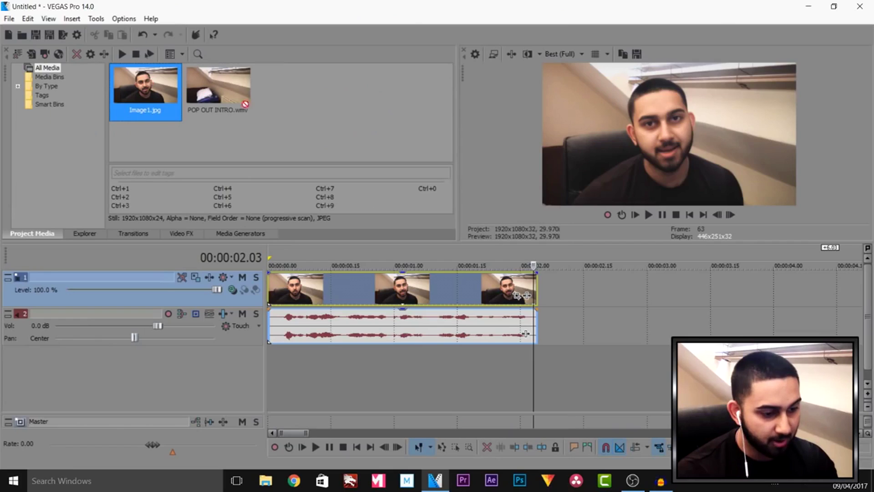
drag(551, 265, 536, 277)
scroll(524, 285, down, 2)
scroll(524, 285, down, 2)
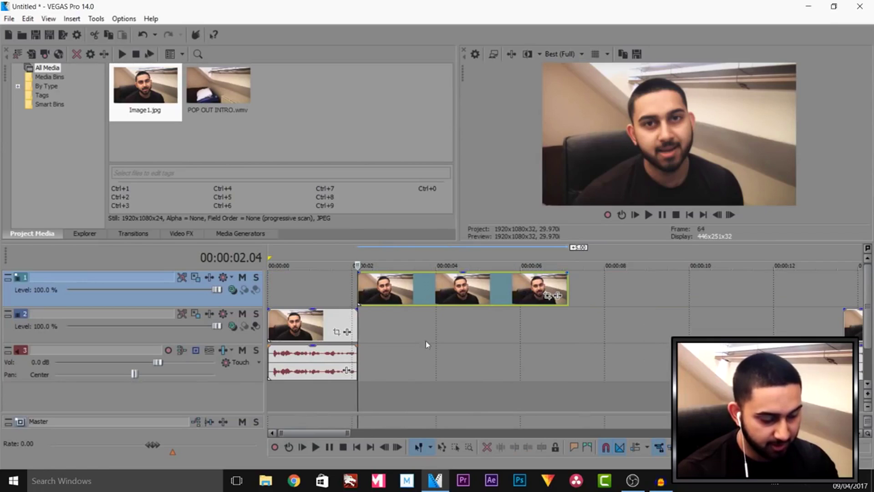
Duplicate the snapshot image onto video track 2, directly after the first clip and beneath the original image.
key(ctrl+c)
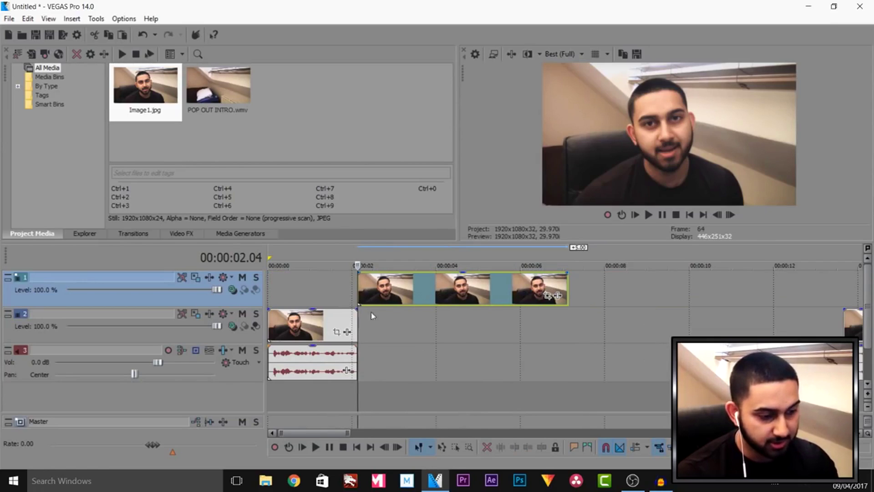
click(370, 312)
scroll(477, 361, up, 2)
key(ctrl+v)
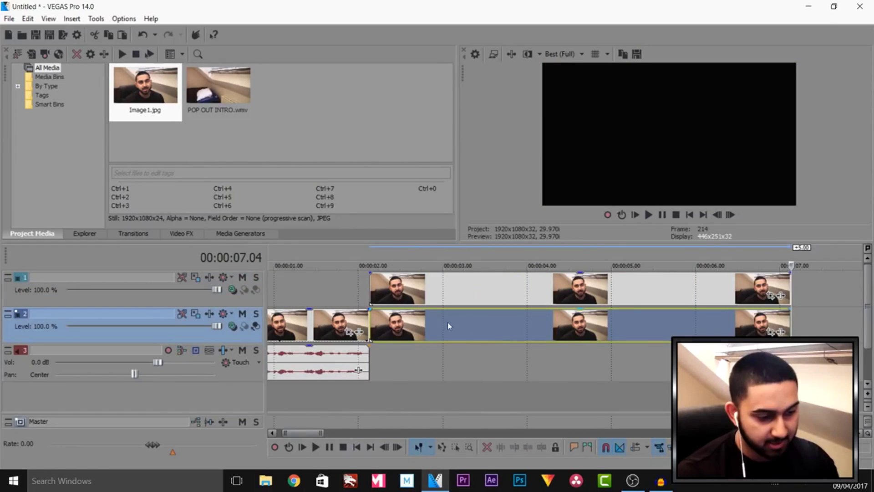
click(374, 329)
Open Event Pan/Crop for the upper snapshot image, enlarge its window and enable the mask.
click(373, 288)
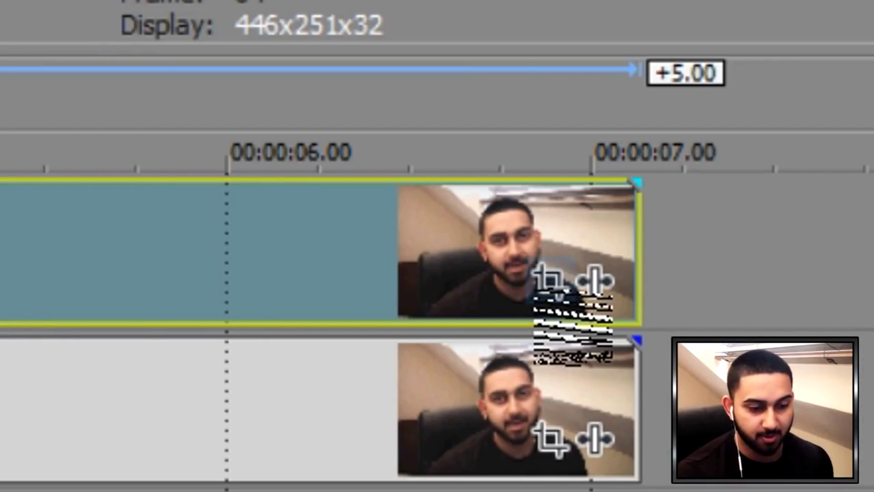
click(551, 280)
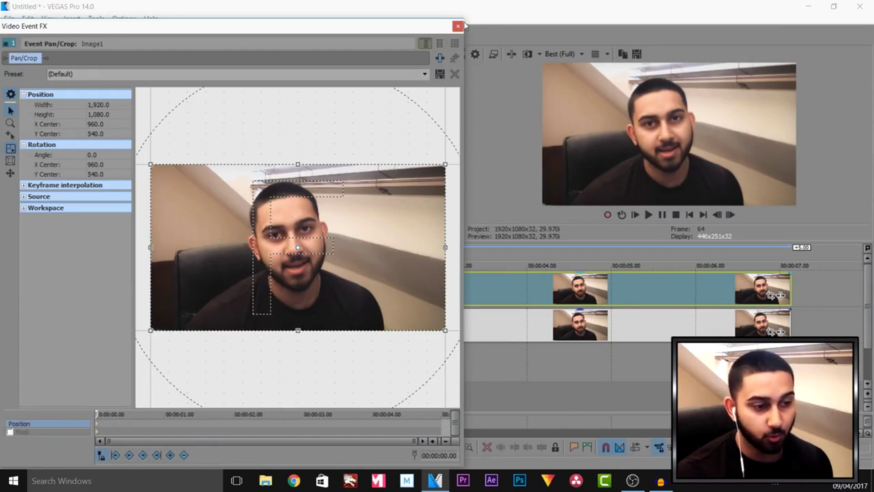
drag(466, 20, 873, 1)
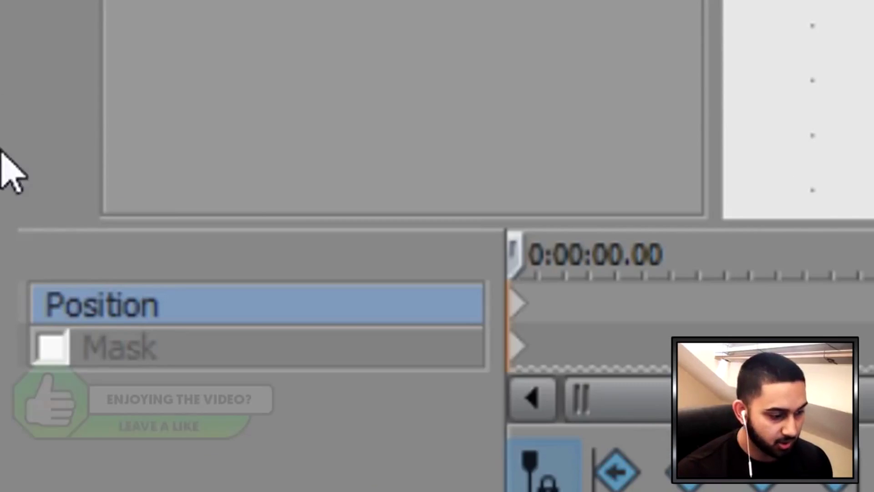
click(51, 345)
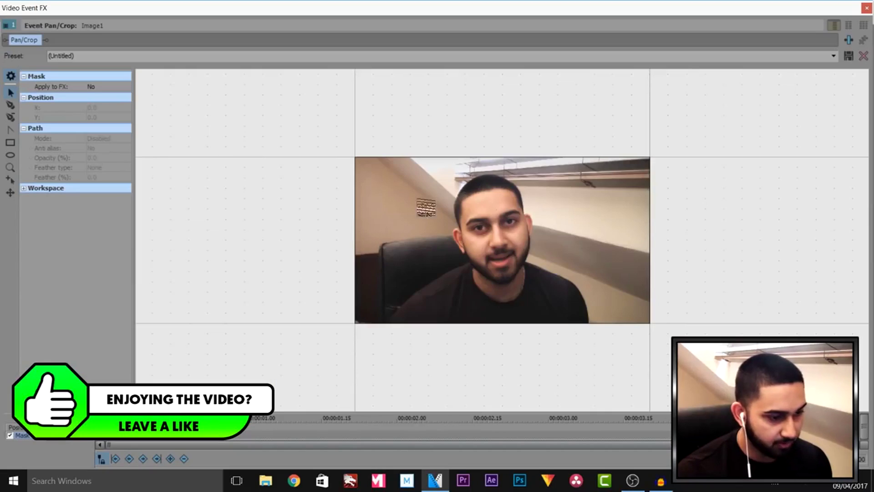
Draw a closed mask with the anchor creation pen around the person's head and shoulders, and close the Pan/Crop window.
scroll(533, 296, up, 4)
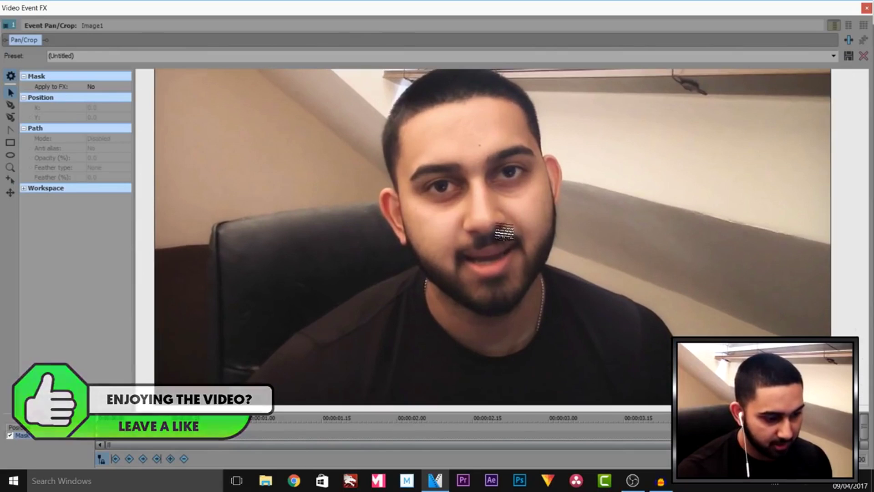
scroll(503, 226, down, 2)
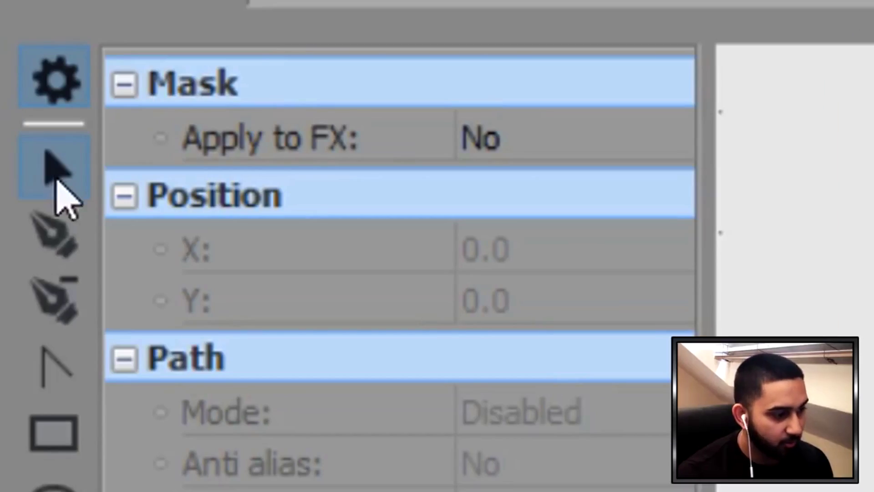
click(46, 232)
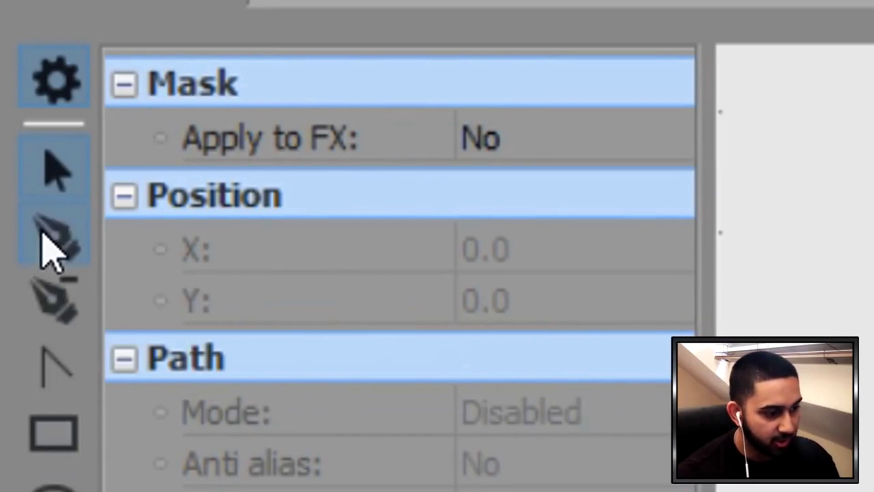
click(247, 401)
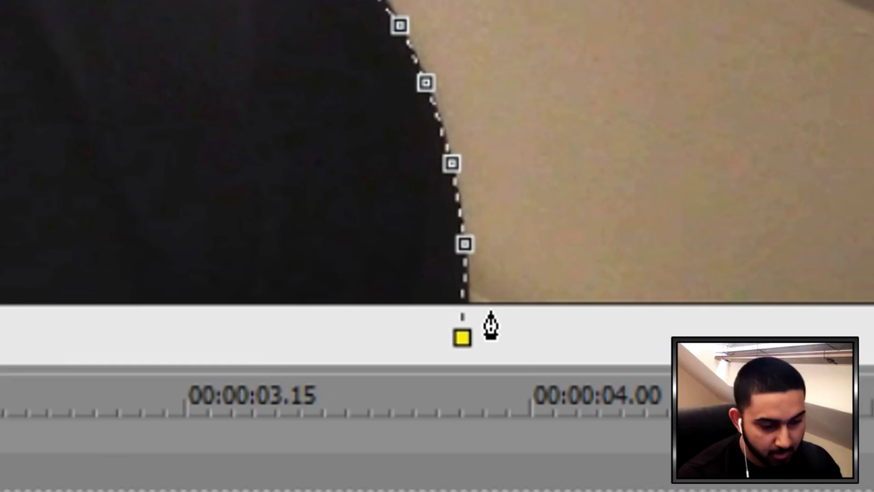
key(ctrl+z)
click(685, 406)
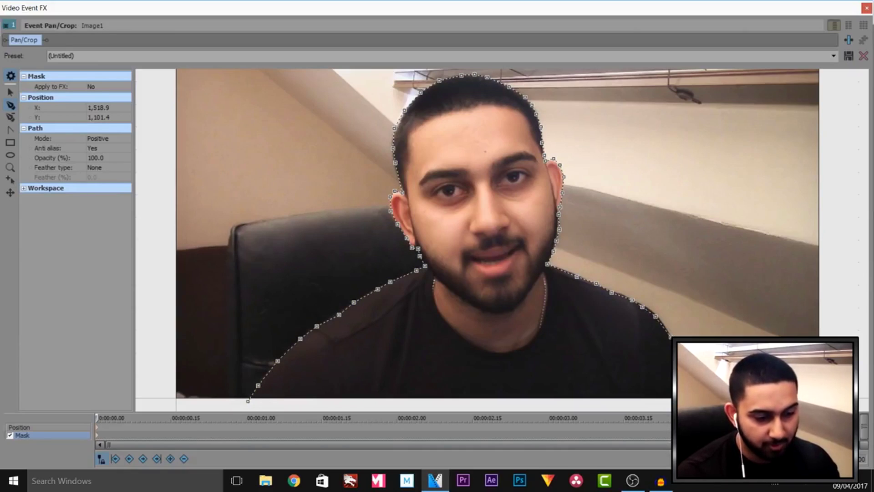
click(248, 402)
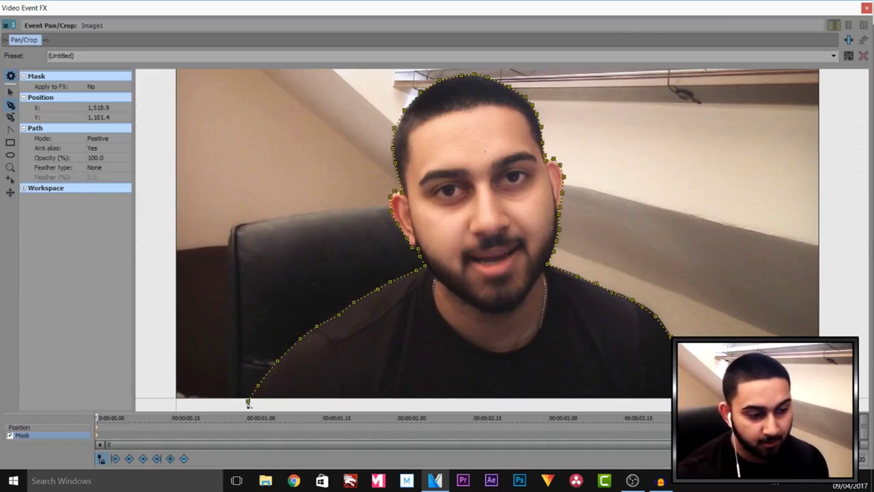
click(441, 295)
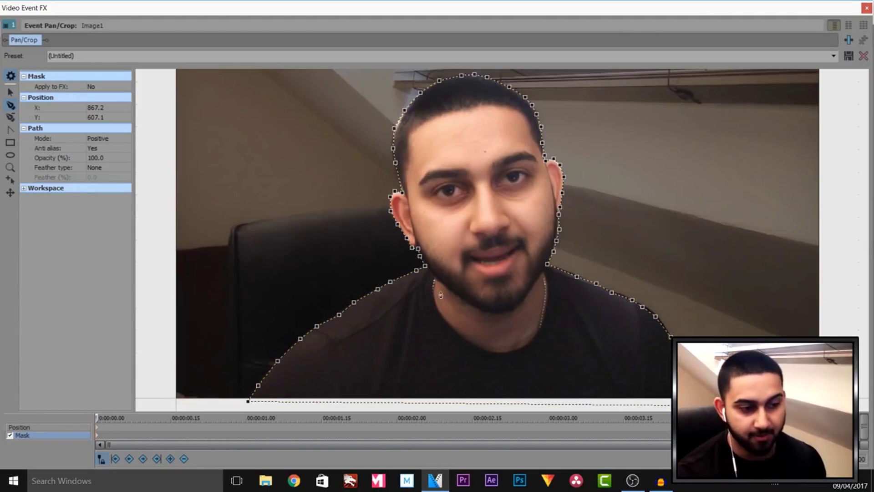
click(866, 8)
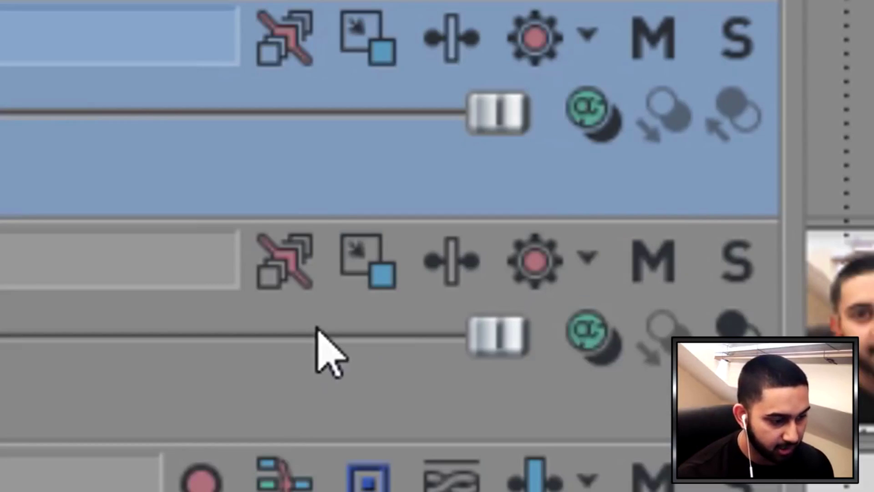
Mute video track 2 and reopen Pan/Crop for the masked upper image, with its window placed beside the preview.
click(651, 274)
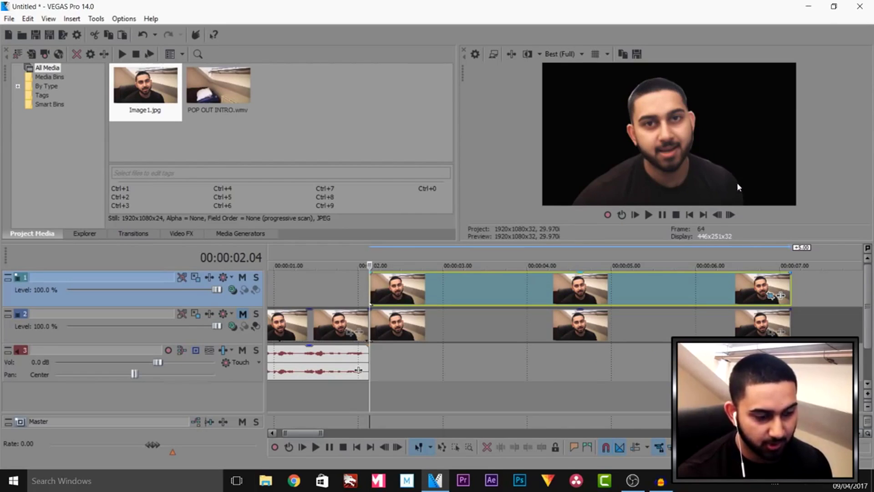
click(779, 295)
drag(592, 9, 488, 91)
drag(422, 100, 441, 26)
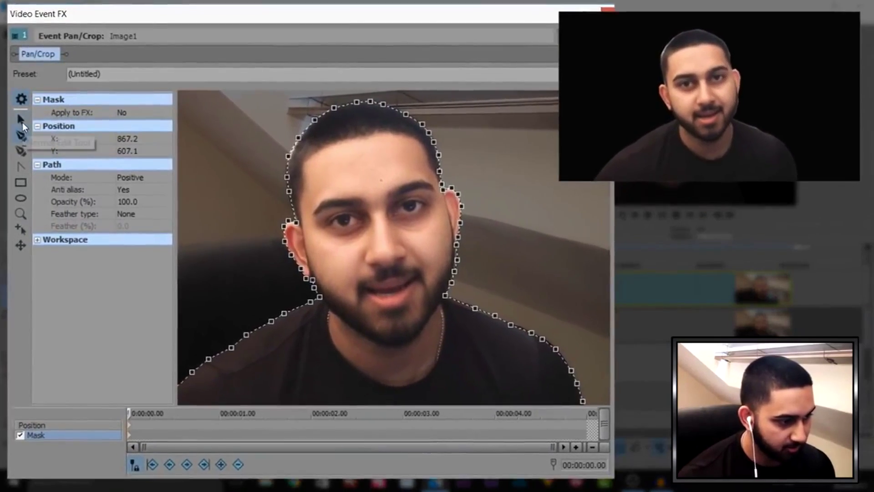
Refine the mask along the side of the hairline by moving its anchor points inward with the Normal Edit Tool.
click(22, 121)
scroll(432, 143, down, 3)
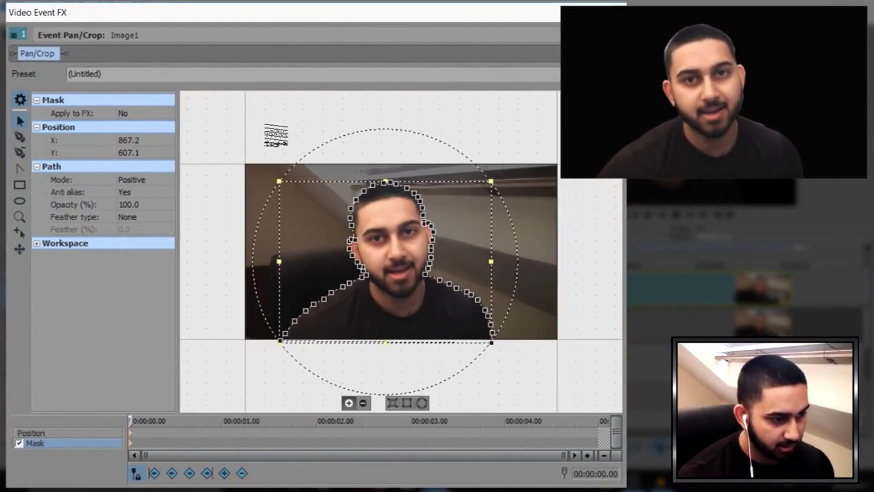
click(282, 177)
scroll(282, 176, up, 3)
scroll(282, 177, up, 5)
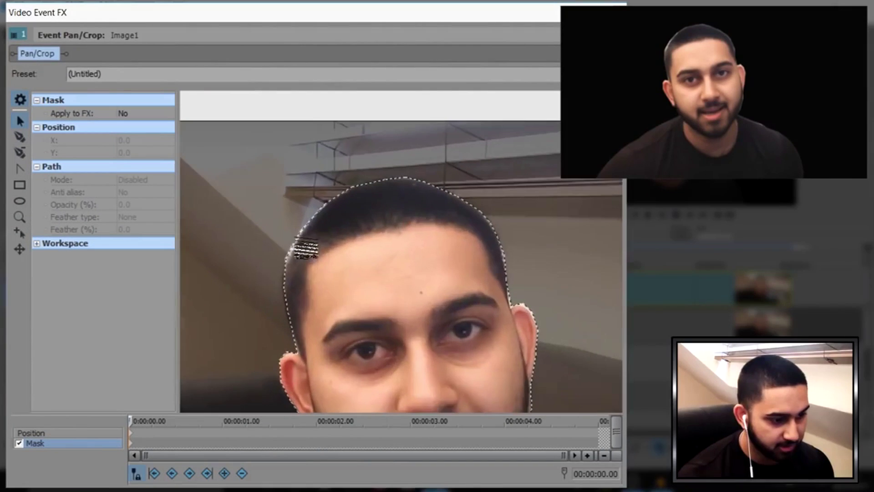
scroll(279, 239, up, 4)
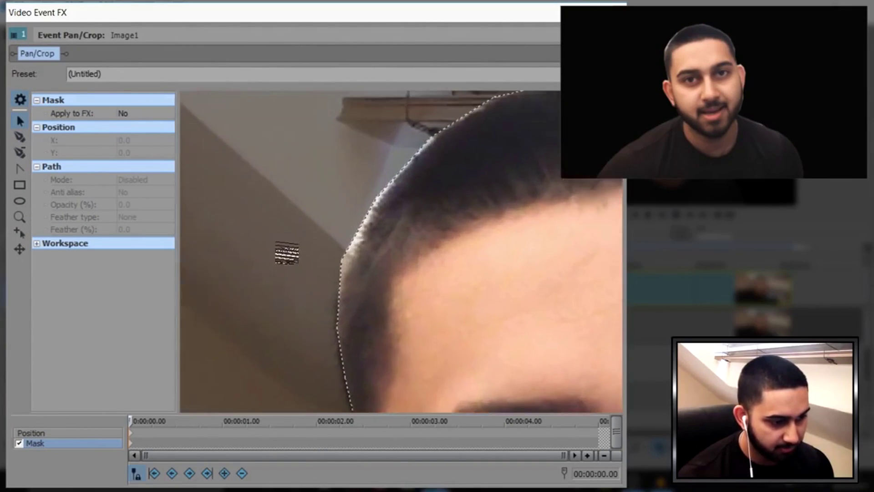
click(353, 266)
drag(352, 275, 353, 279)
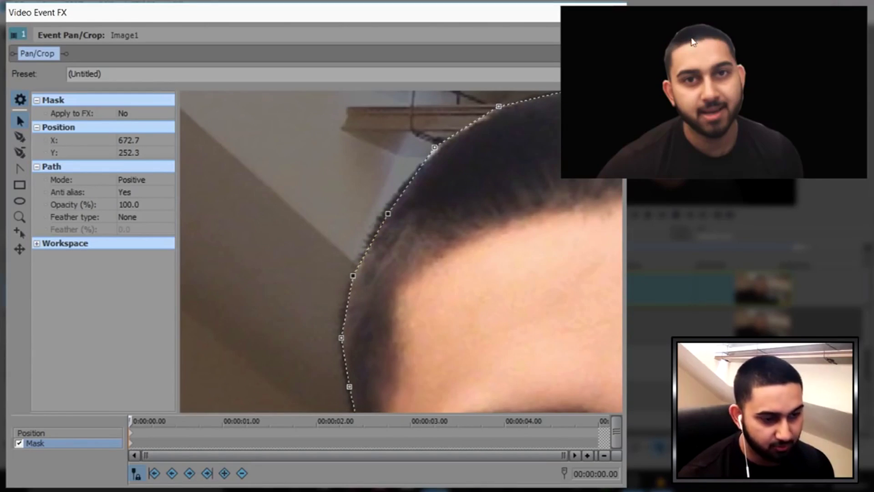
Adjust the remaining mask anchor points along the head and shoulder outline, and close the Pan/Crop window.
drag(316, 128, 231, 142)
click(349, 162)
drag(349, 162, 411, 128)
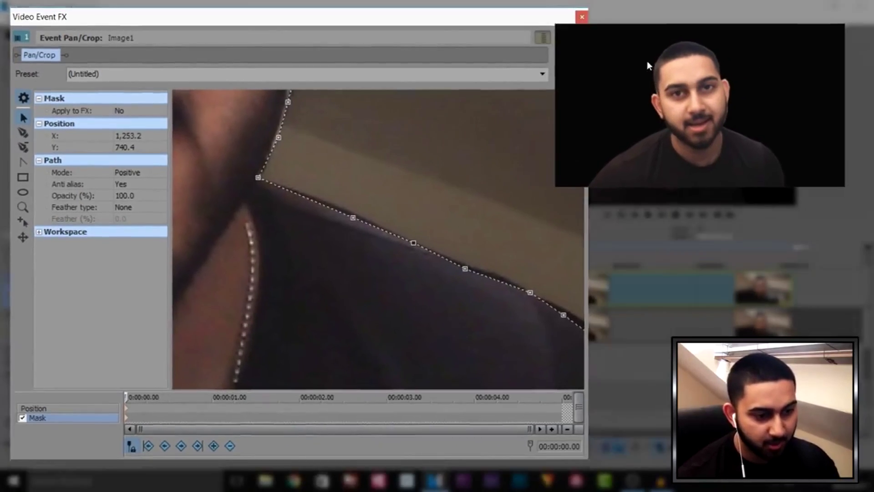
click(582, 17)
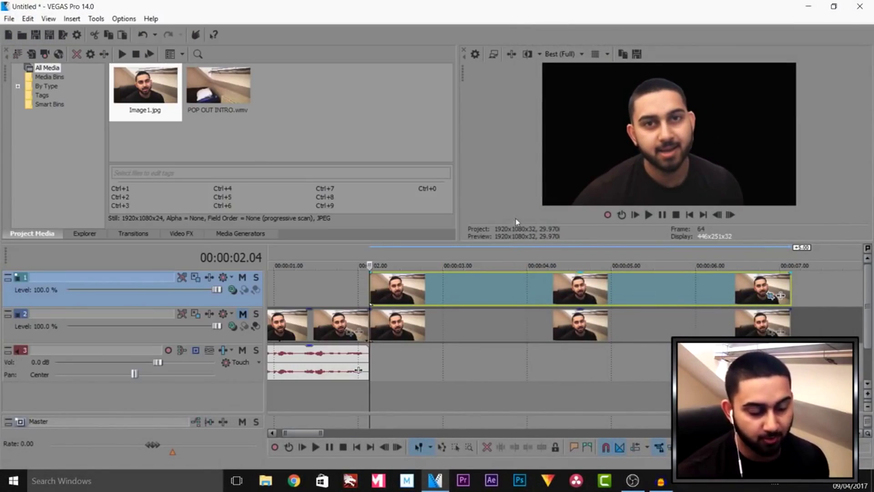
Unmute video track 2, select its snapshot image and apply the default window layout.
click(241, 315)
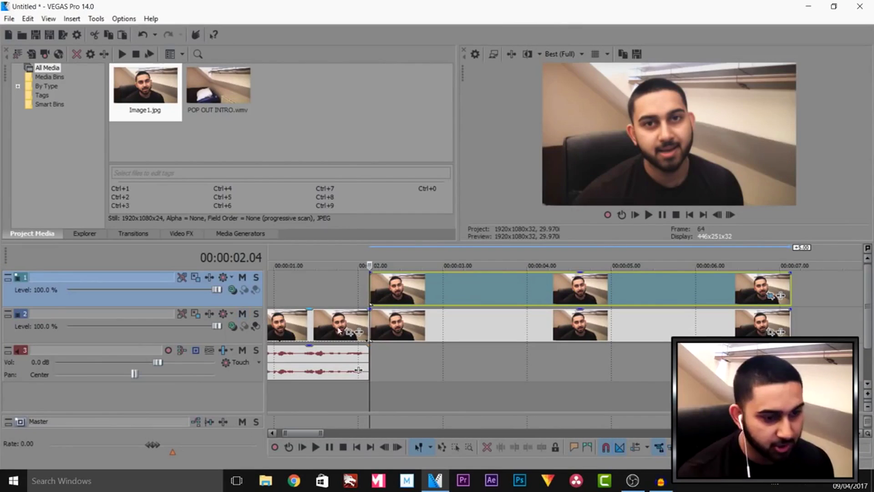
click(393, 333)
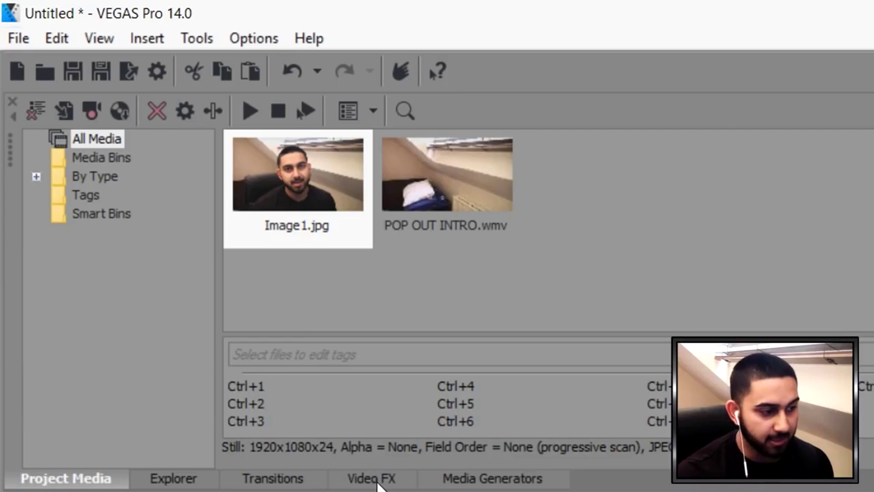
click(99, 39)
mouse_move(139, 141)
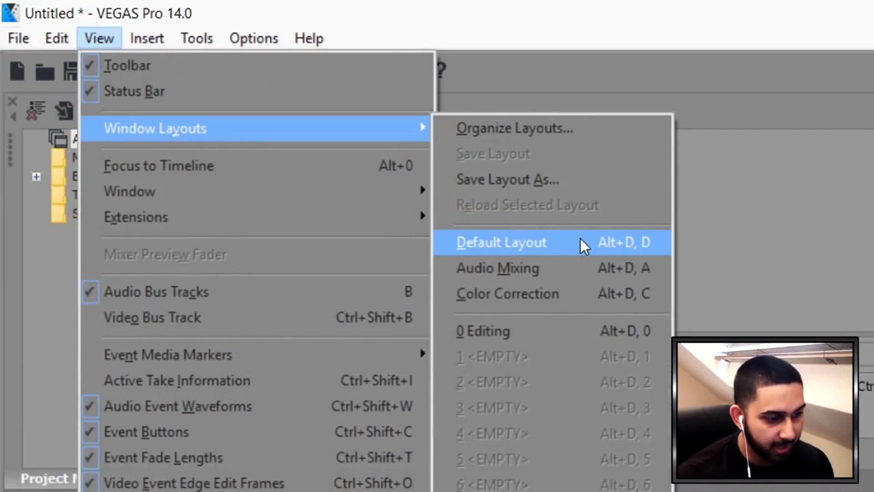
click(584, 245)
Apply the Black and White video effect to the snapshot image on track 2, keeping its default blend amount of 1.000.
drag(365, 172, 290, 279)
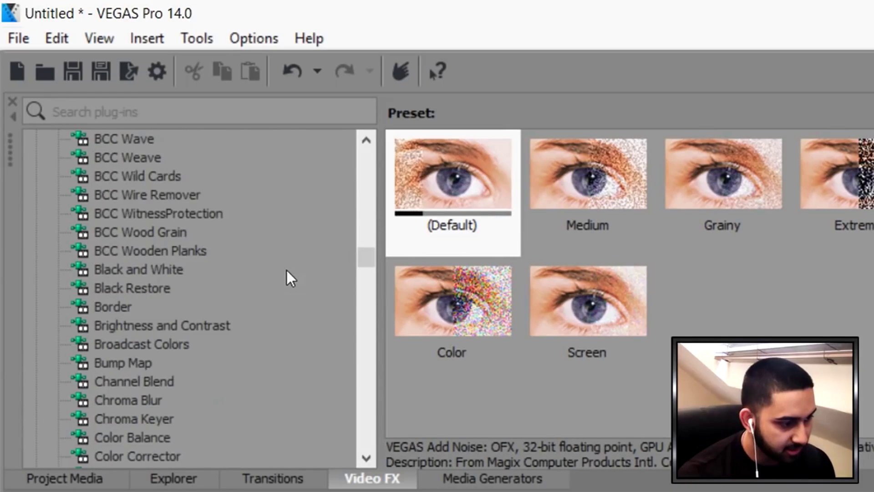
scroll(221, 365, down, 1)
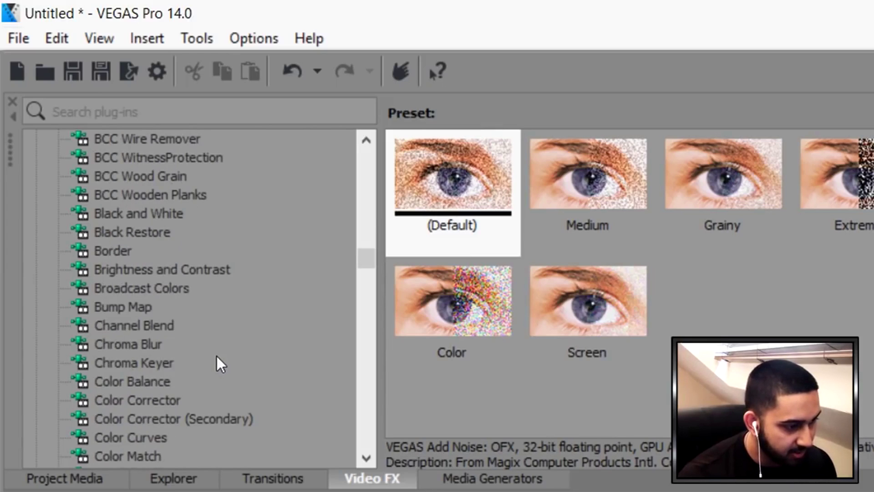
click(160, 218)
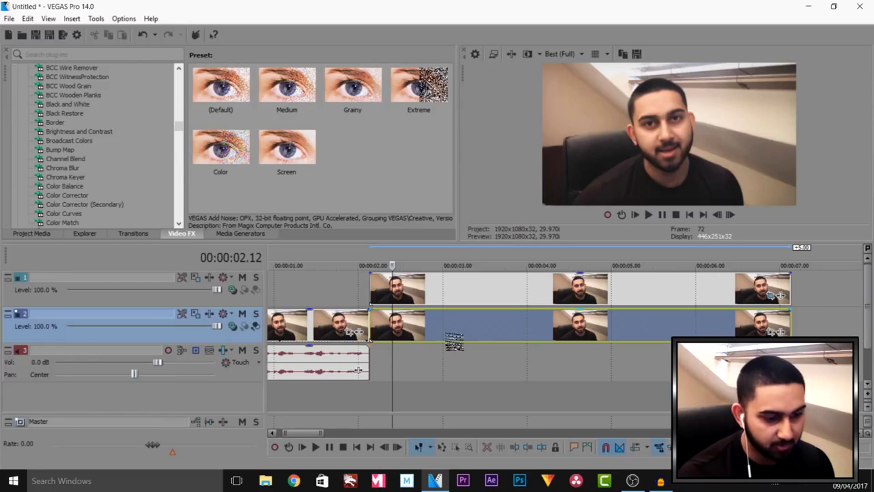
drag(139, 213, 580, 326)
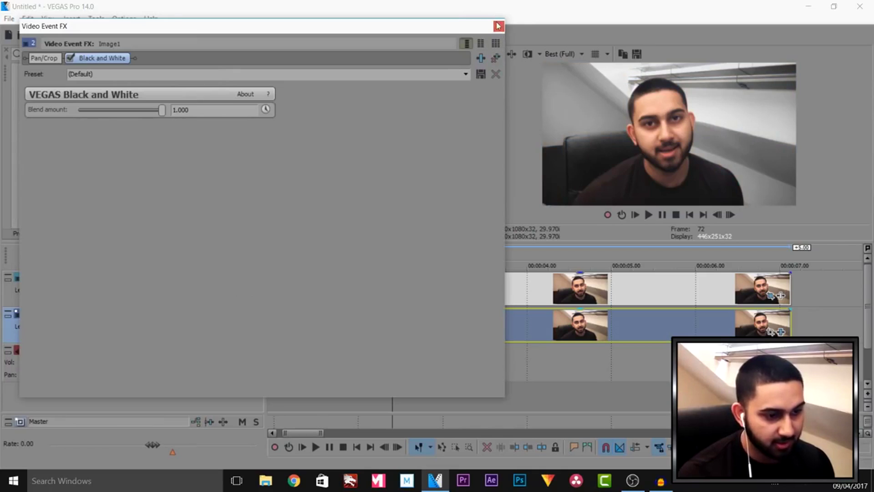
click(499, 26)
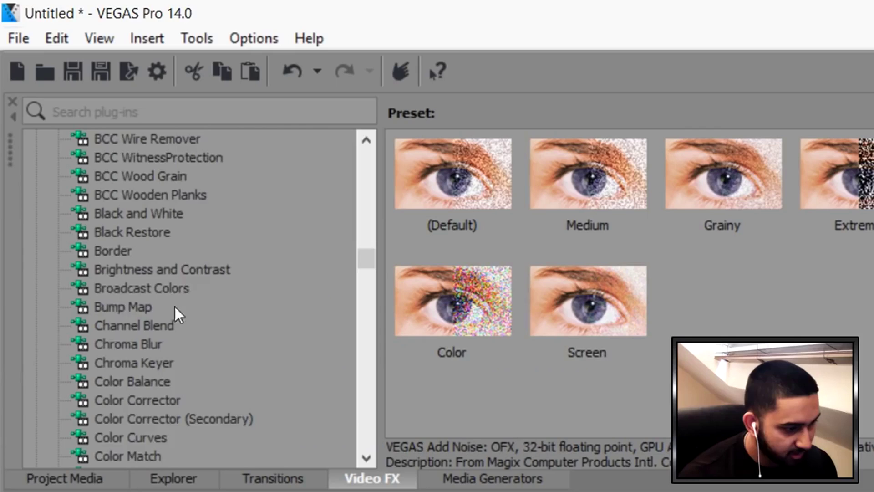
Add the Gaussian Blur effect with the Medium Blur preset to the snapshot image on track 2.
scroll(92, 160, down, 4)
click(74, 186)
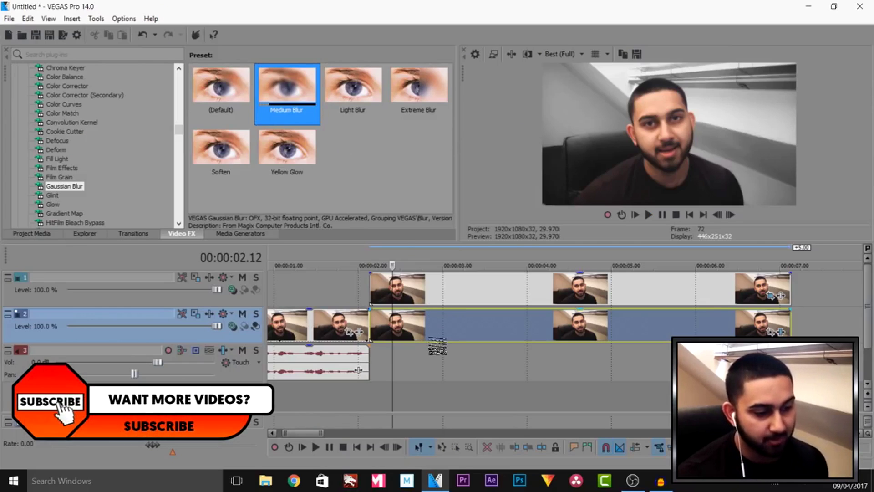
drag(591, 179, 660, 72)
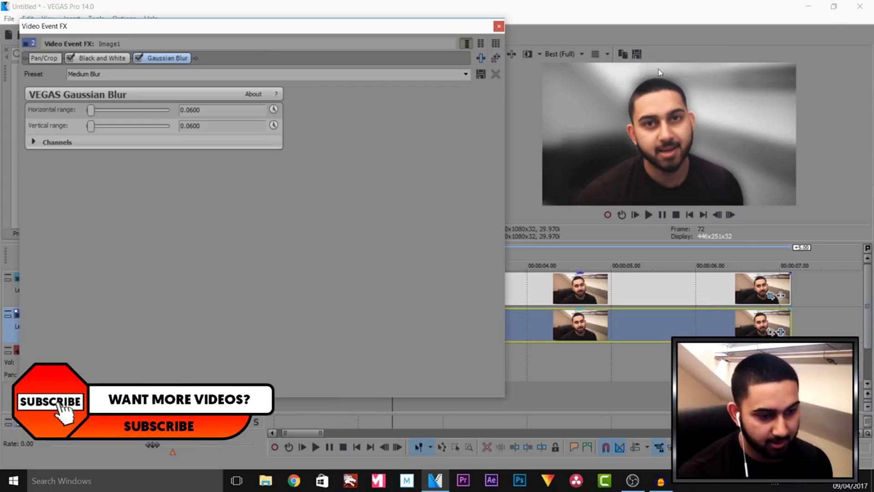
click(499, 27)
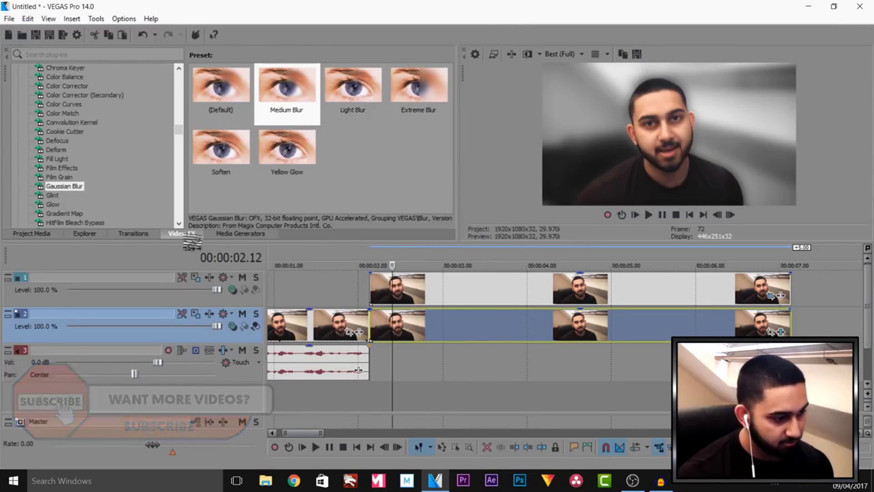
scroll(102, 204, down, 1)
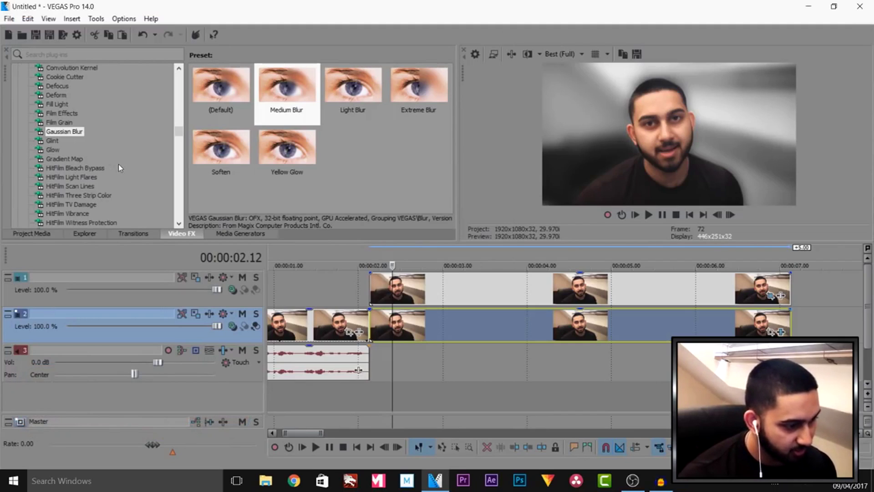
scroll(119, 165, down, 4)
scroll(119, 166, down, 2)
scroll(119, 171, down, 5)
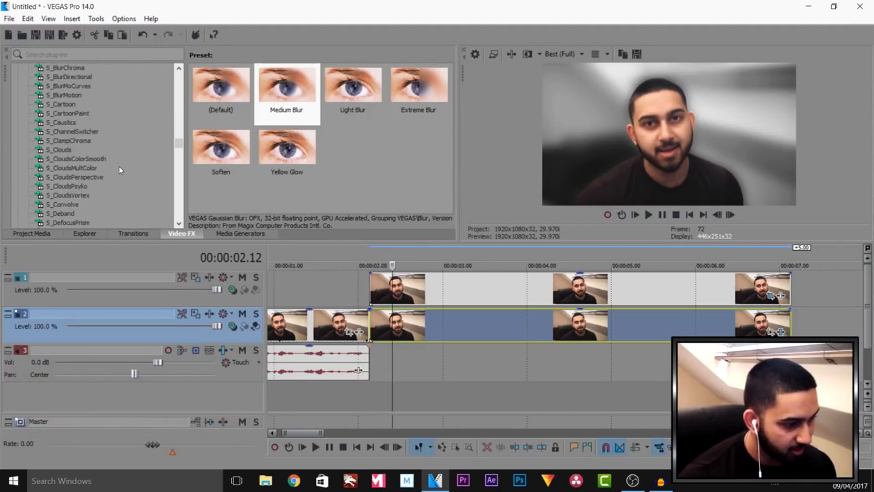
drag(179, 151, 179, 75)
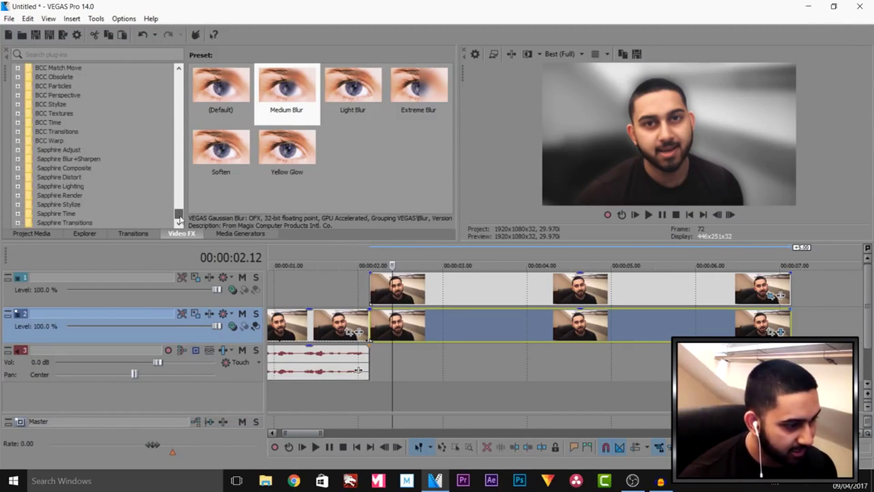
Open Track Motion for track 1 at the start of the masked image and add a position keyframe at 00:00:02.04.
click(371, 291)
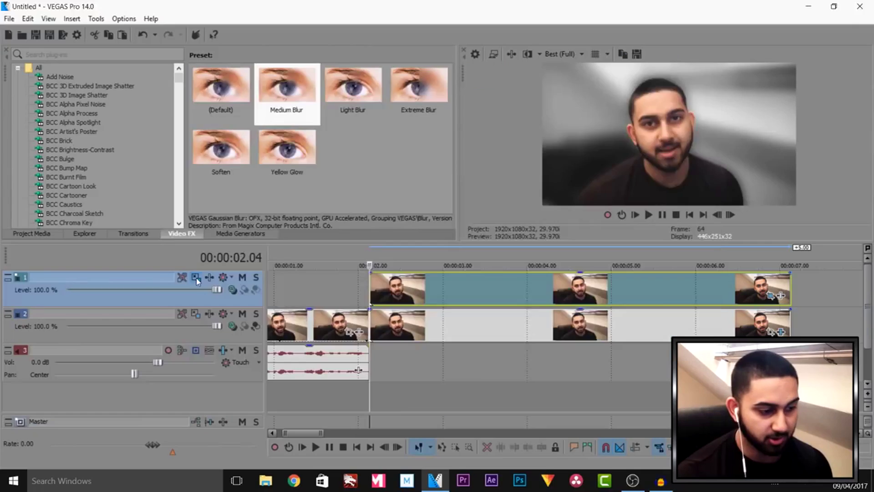
click(263, 188)
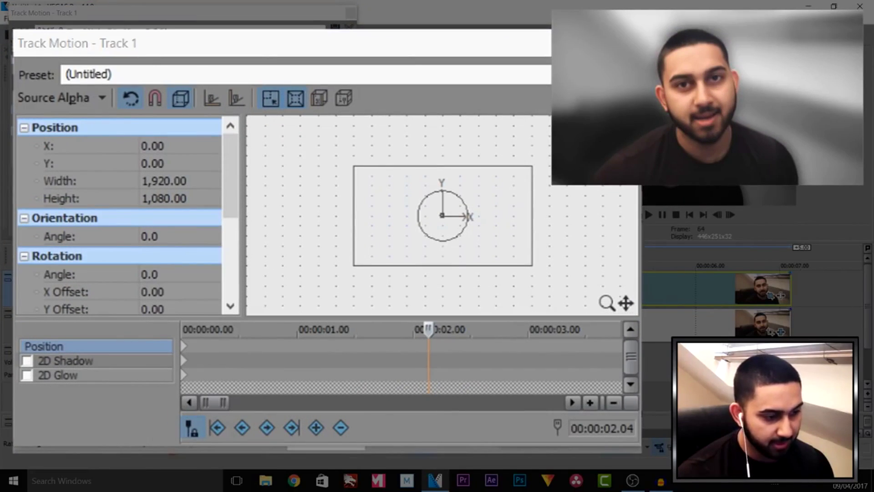
click(316, 427)
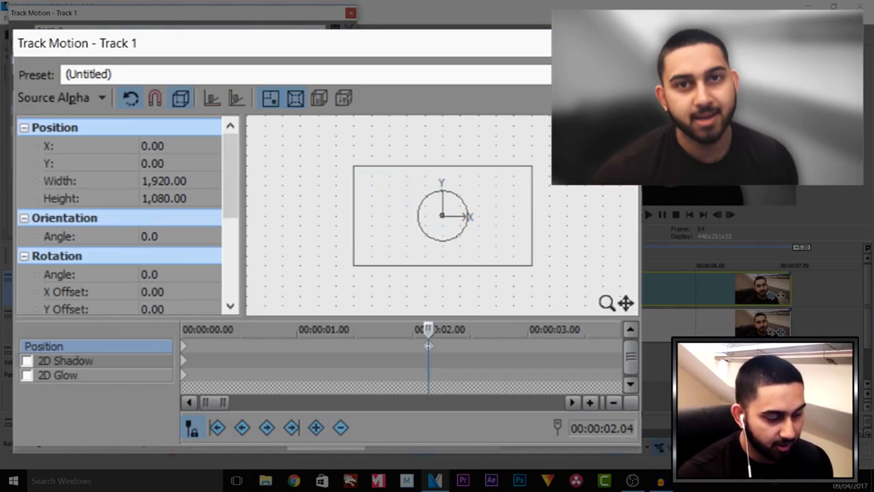
At 00:00:02.14, enlarge the track 1 motion frame to about 2,407 by 1,354, and close Track Motion.
key(space)
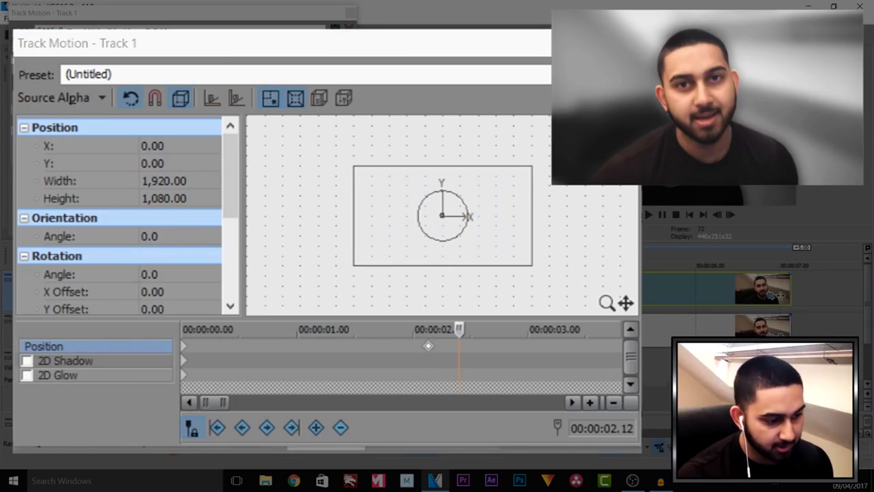
key(space)
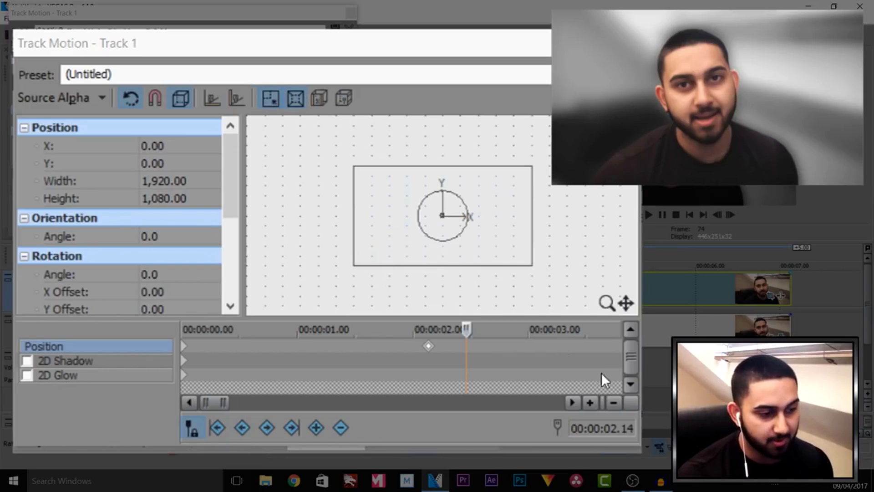
drag(533, 265, 554, 279)
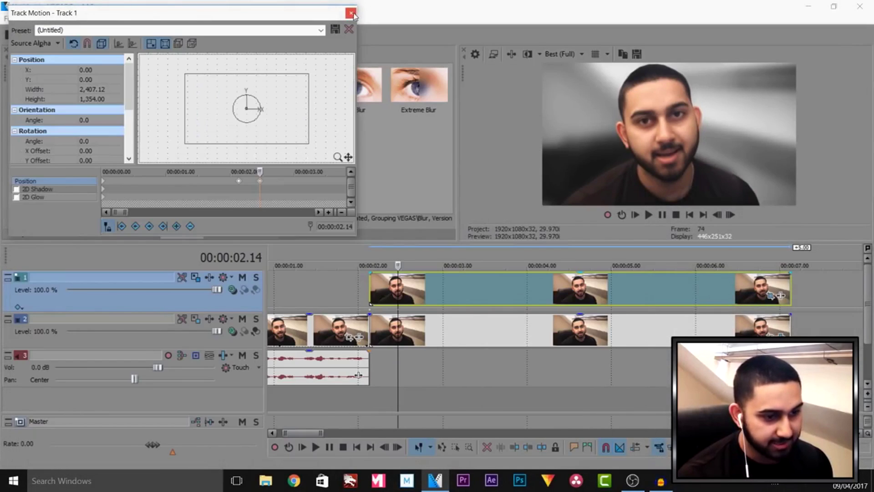
click(351, 13)
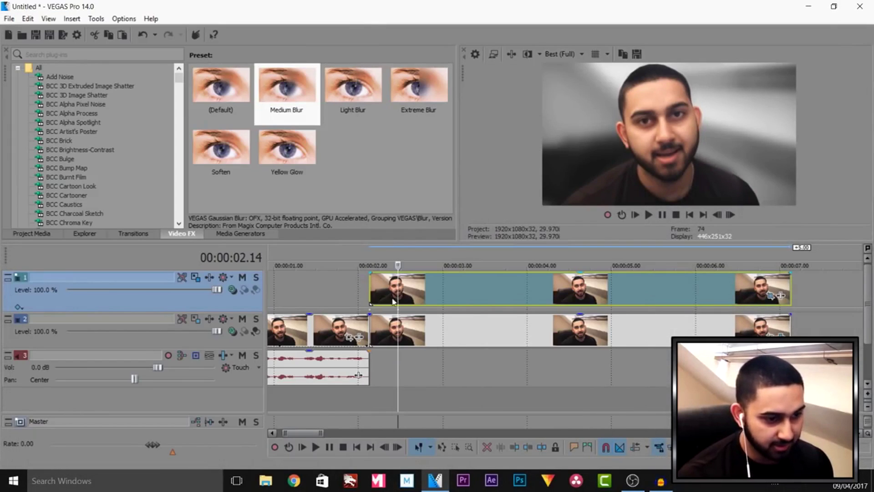
Set the video preview quality to Preview (Auto).
click(582, 54)
mouse_move(574, 85)
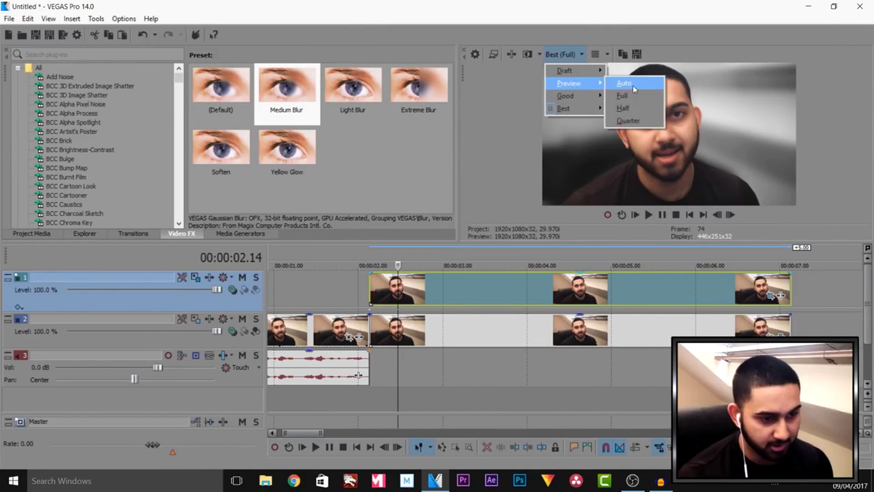
click(621, 85)
Play the timeline from 00:00:01.10 through the freeze frame to check the pop-out effect, and pause the playback.
click(303, 291)
scroll(505, 296, down, 2)
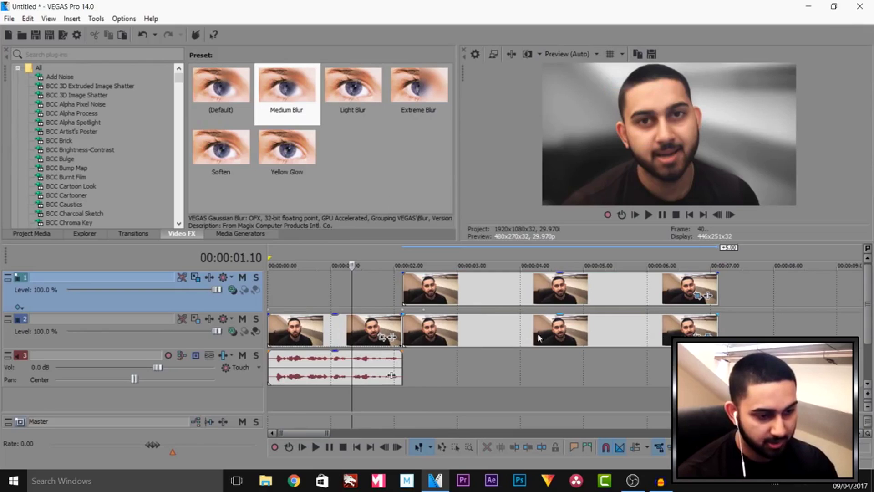
click(648, 215)
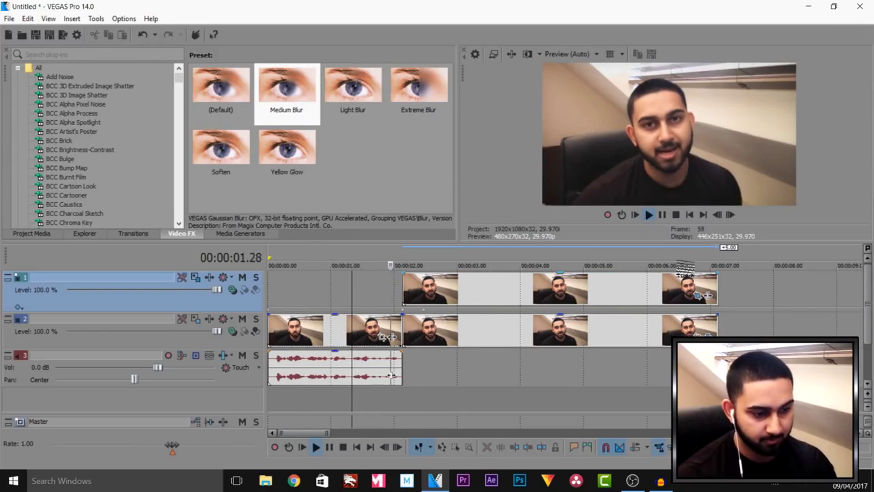
click(662, 215)
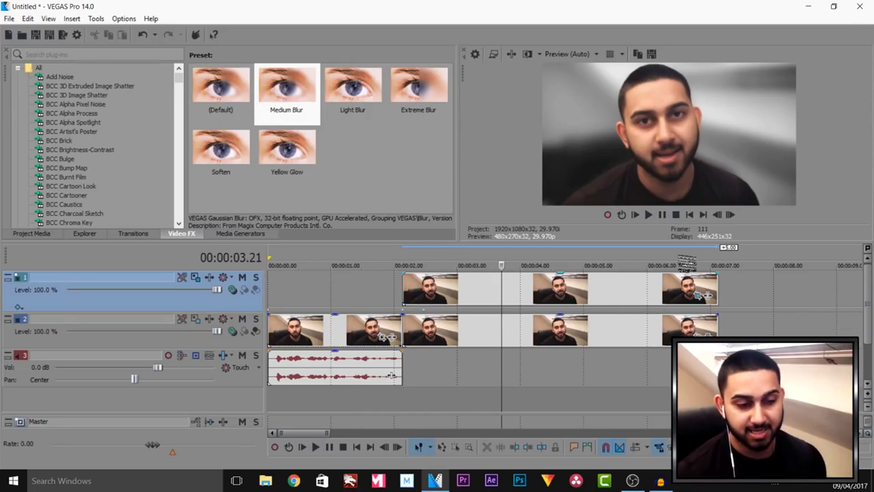
Insert an empty video track above the masked image's track with the playhead at 00:00:02.14, and show the media generators.
click(423, 321)
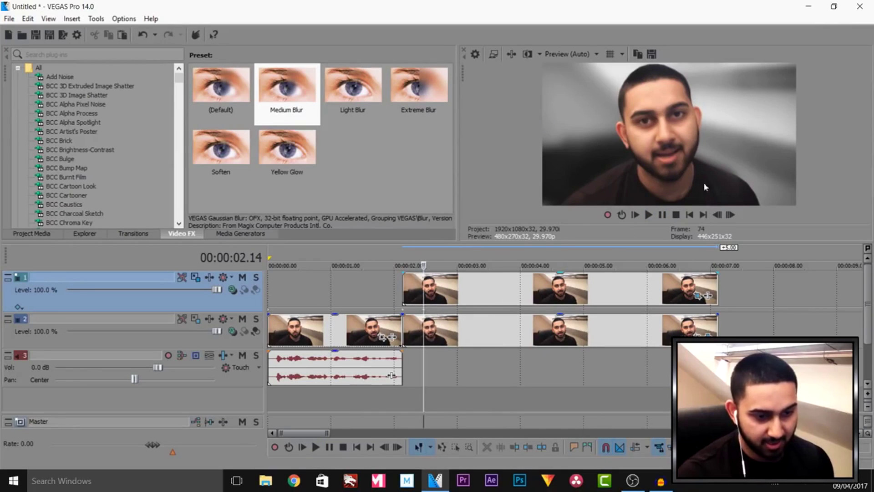
right_click(228, 306)
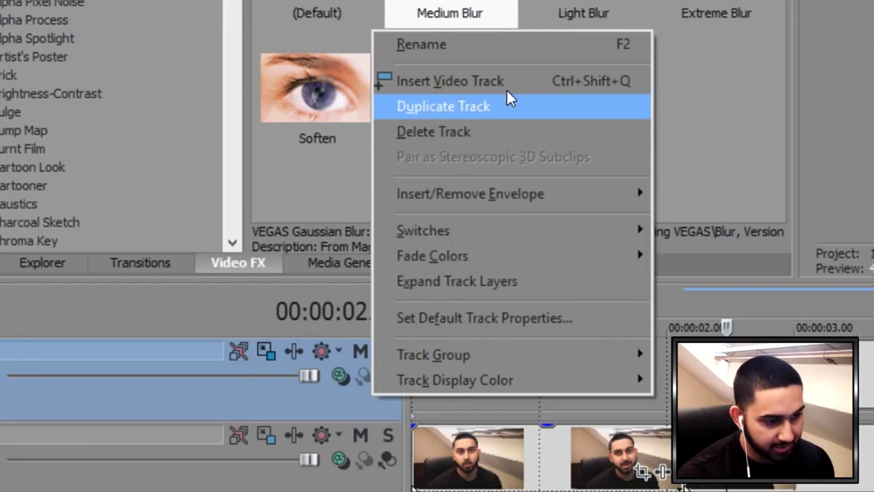
click(304, 145)
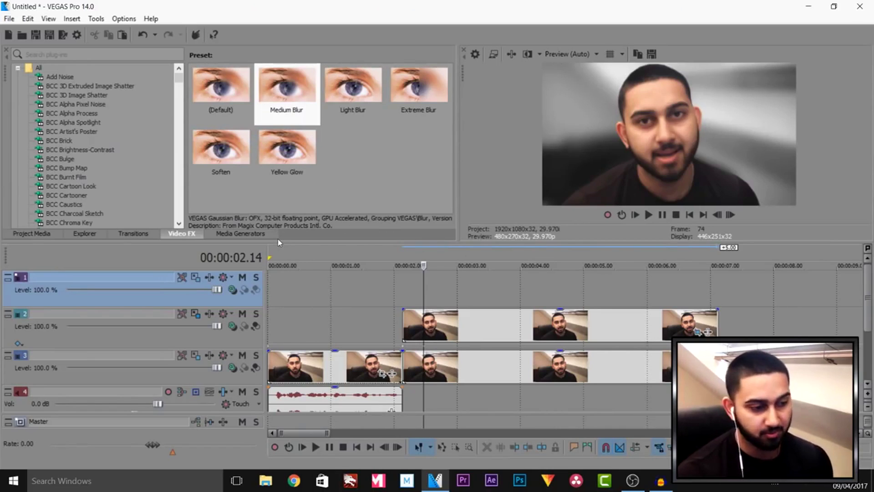
click(249, 235)
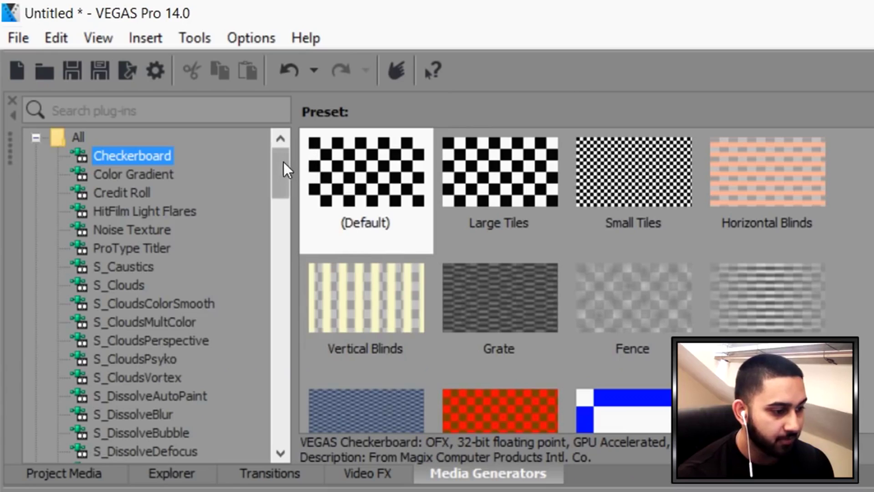
Add a (Legacy) Text event with the Soft Shadow preset to the empty top track at 00:00:02.14.
drag(143, 84, 141, 176)
drag(282, 360, 283, 412)
click(152, 322)
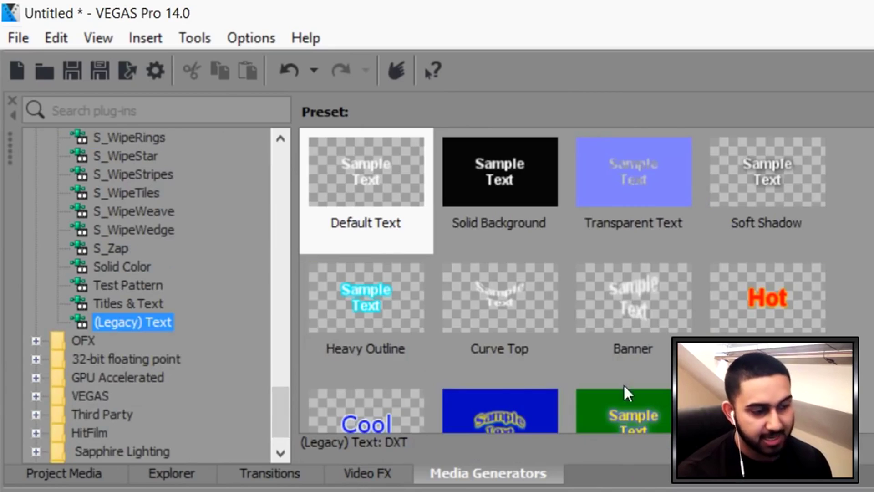
scroll(776, 286, down, 1)
scroll(776, 286, up, 1)
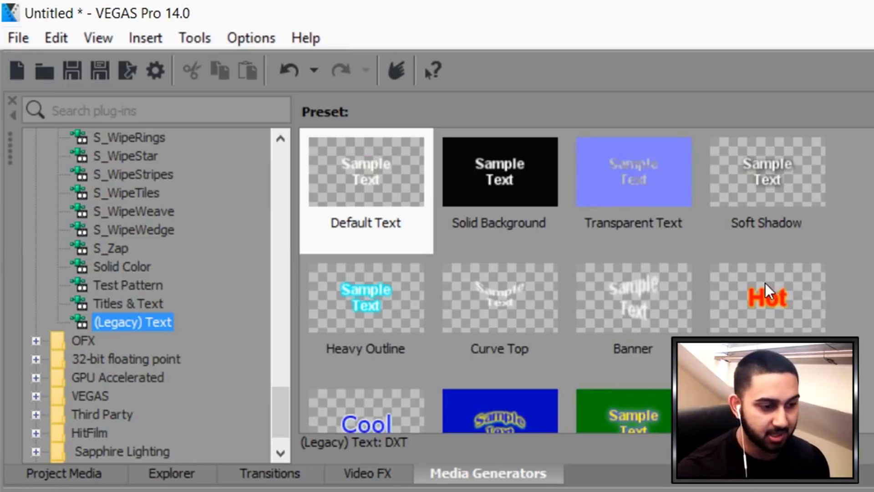
drag(767, 191, 873, 491)
Replace the sample text with "CasualSavage" and set its font size to 30.
key(ctrl+a)
text(CasualSavage)
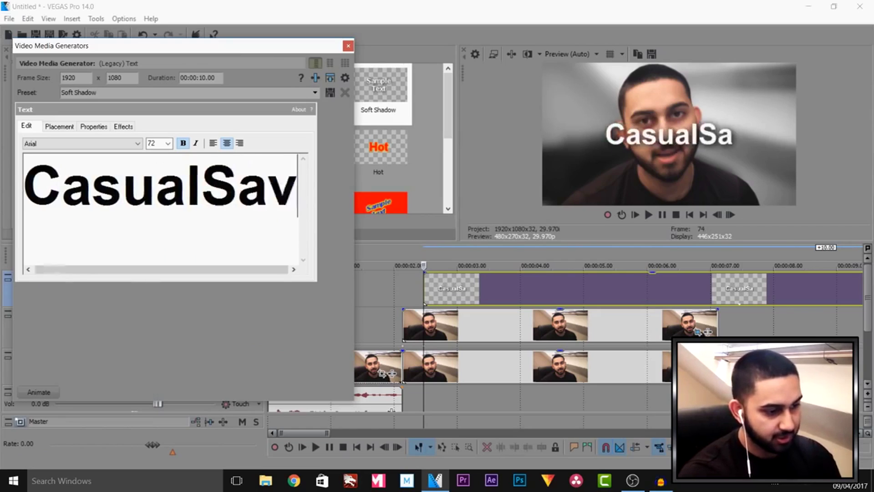
key(ctrl+a)
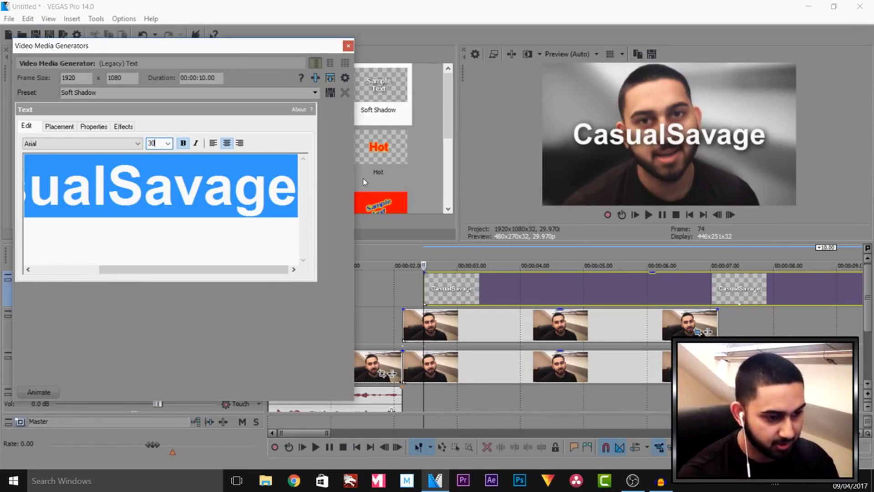
text(30)
key(Return)
Give the CasualSavage title a black outline with feather 0.000 and width about 0.127, and close the generator settings.
click(123, 127)
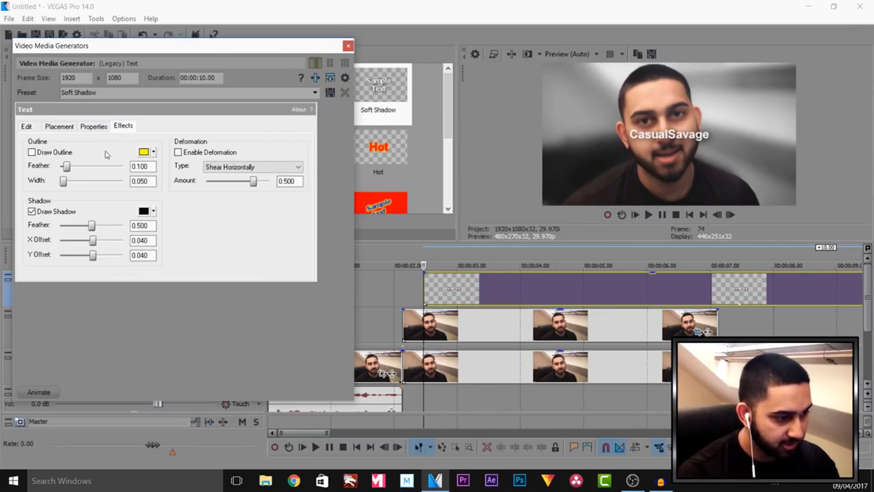
click(46, 155)
click(153, 151)
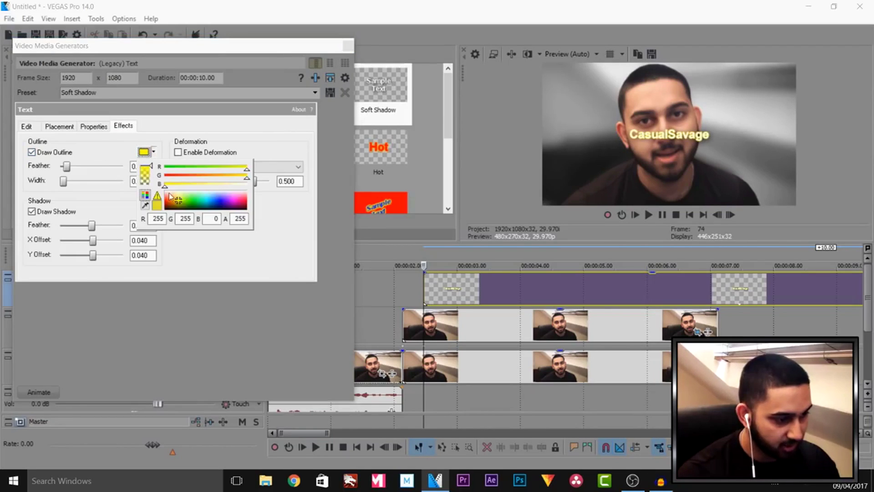
click(183, 200)
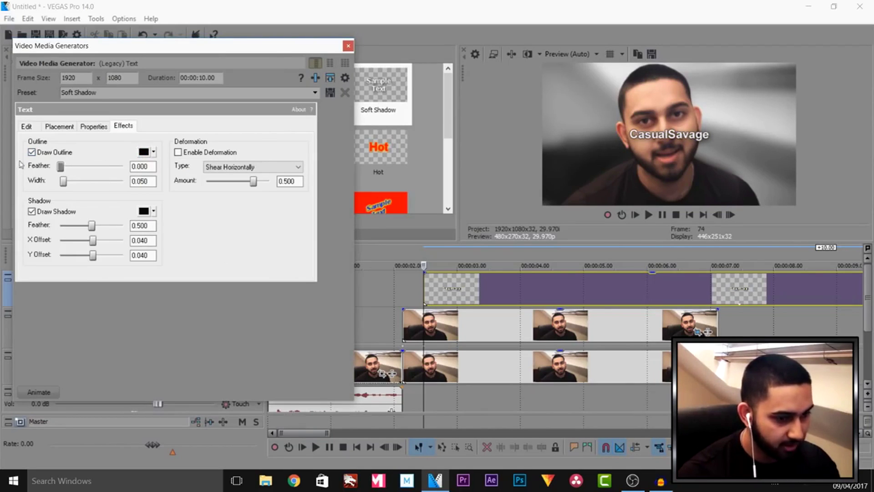
drag(64, 183, 70, 182)
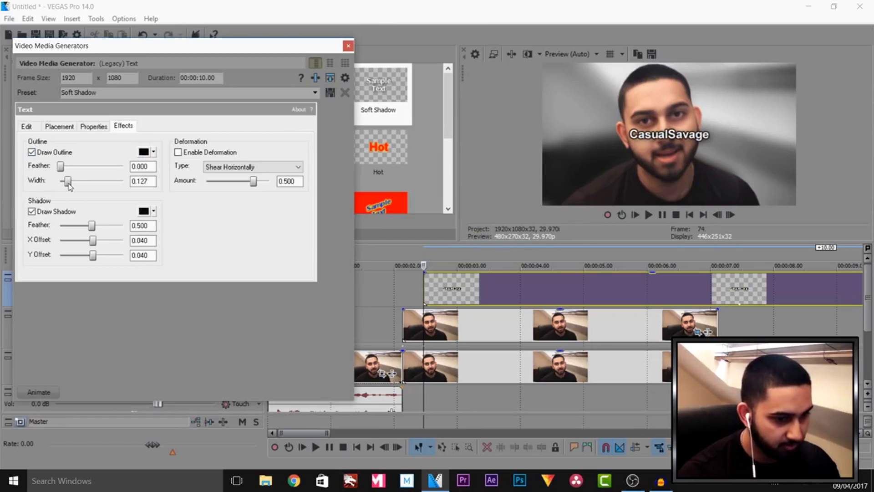
click(348, 46)
Move the CasualSavage title to the lower-right area of the video frame with track 1's Track Motion, and close it.
click(196, 278)
mouse_move(307, 143)
mouse_down()
mouse_move(304, 132)
mouse_move(308, 140)
mouse_up()
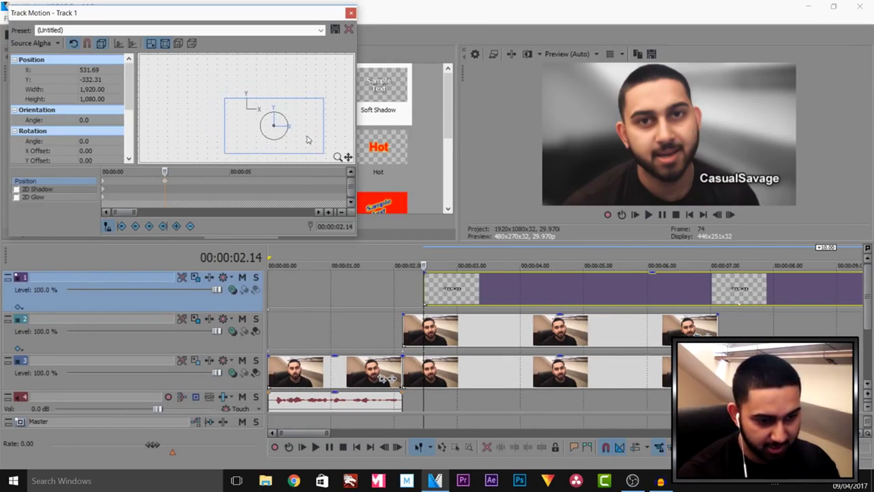
click(350, 12)
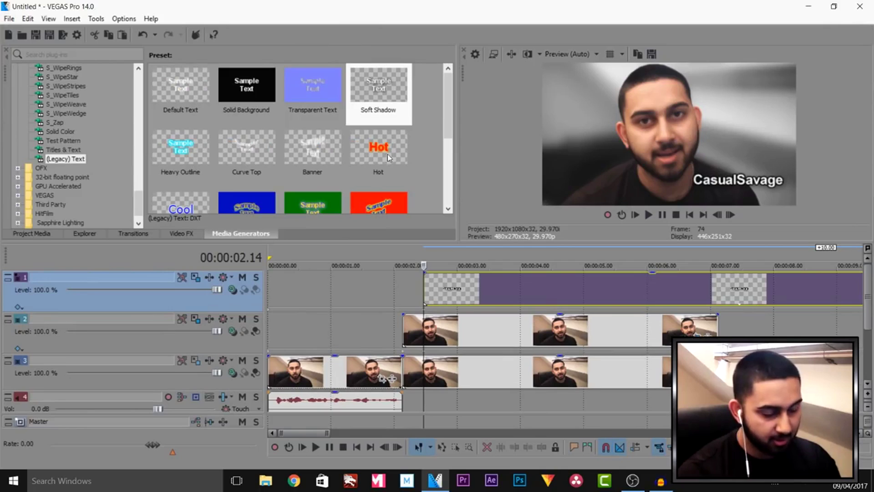
Split the CasualSavage title event at 00:00:07.04, where the freeze frame ends, and delete the remainder.
click(716, 298)
key(s)
key(Delete)
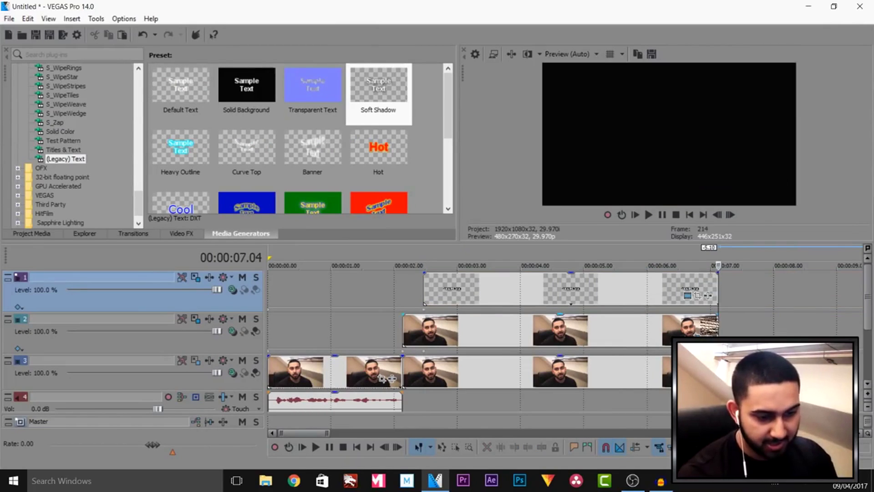
Insert another video track on top and add a Soft Shadow (Legacy) Text event to it at 00:00:02.14.
click(619, 298)
click(428, 296)
right_click(258, 301)
click(348, 148)
drag(385, 96, 428, 299)
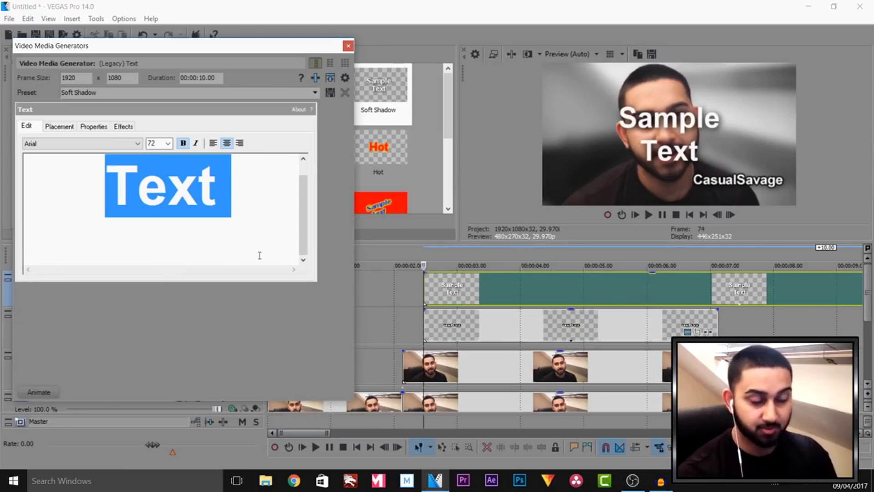
Replace the new event's sample text with "49,000 subscribers" and set its font size to 25.
text(49)
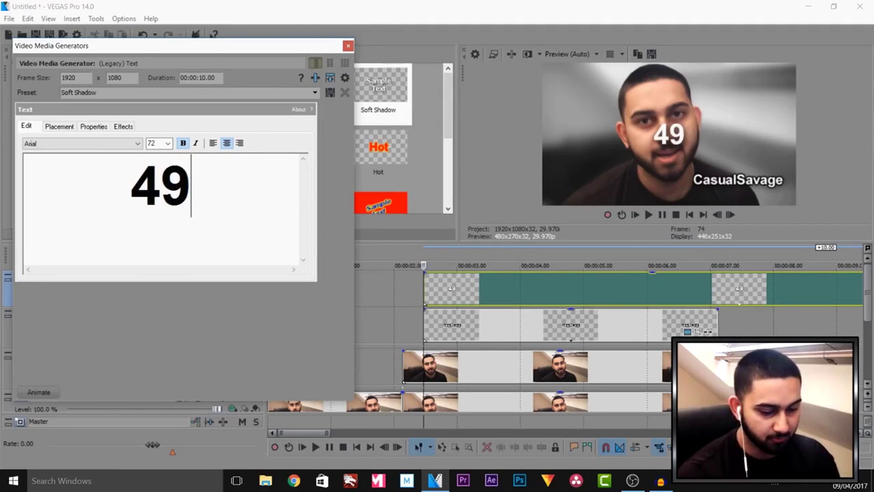
text(,000 subscribers)
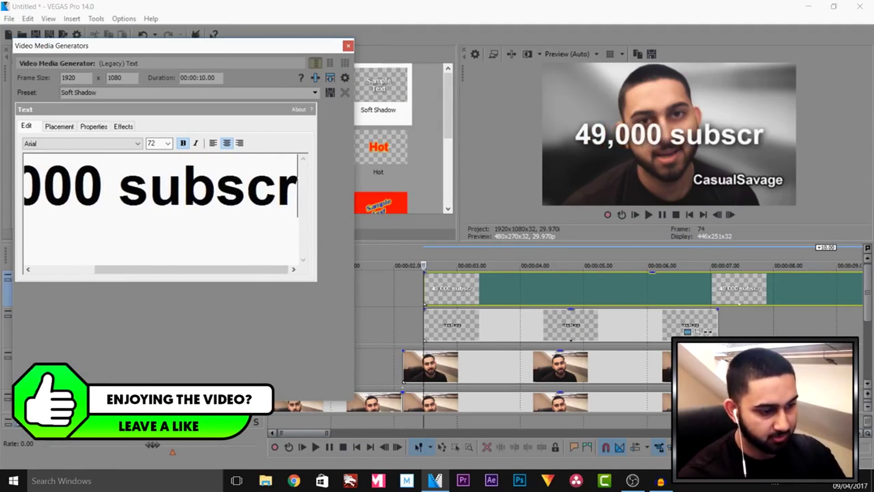
key(ctrl+a)
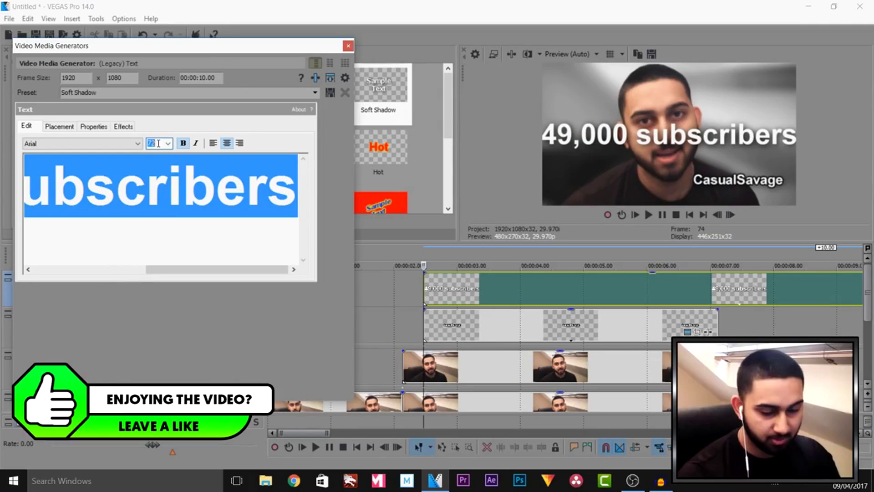
text(26)
key(Return)
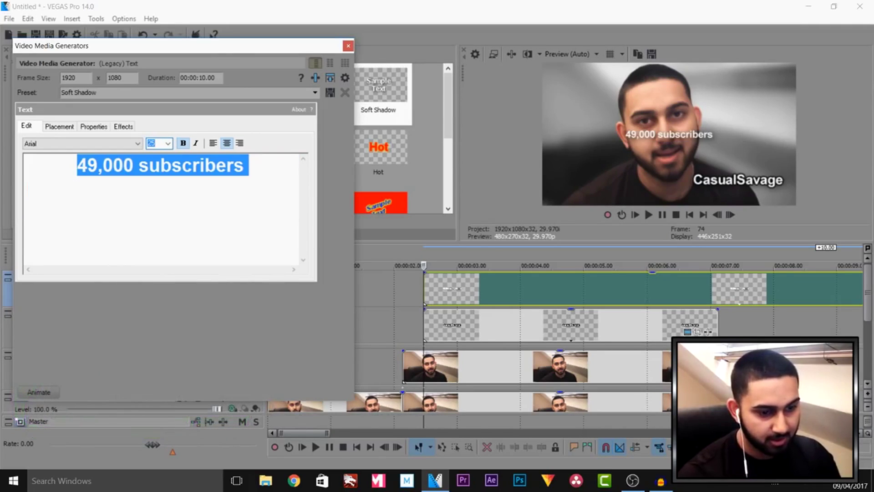
Give the subscribers text a black outline with feather 0.000 and width about 0.109.
click(123, 127)
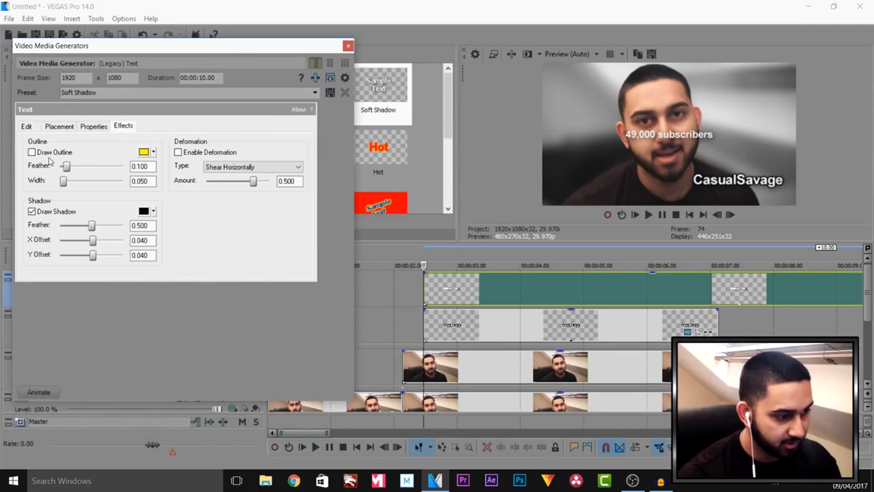
click(32, 152)
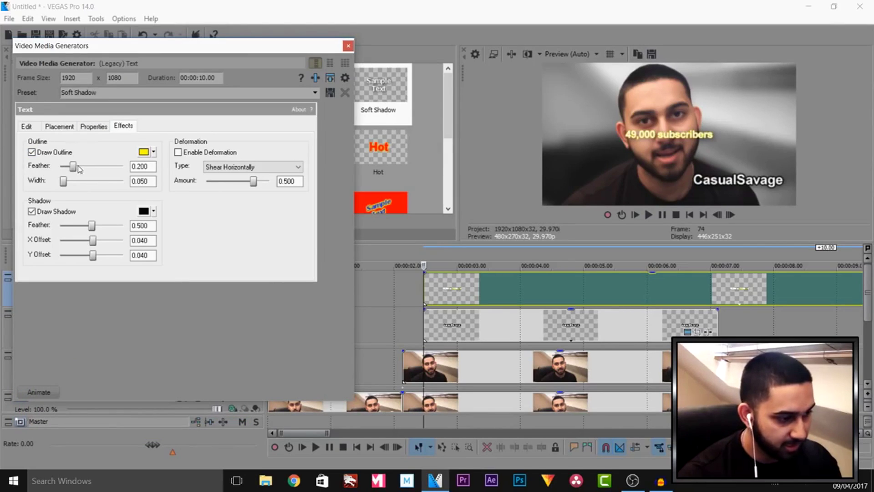
drag(65, 182, 69, 182)
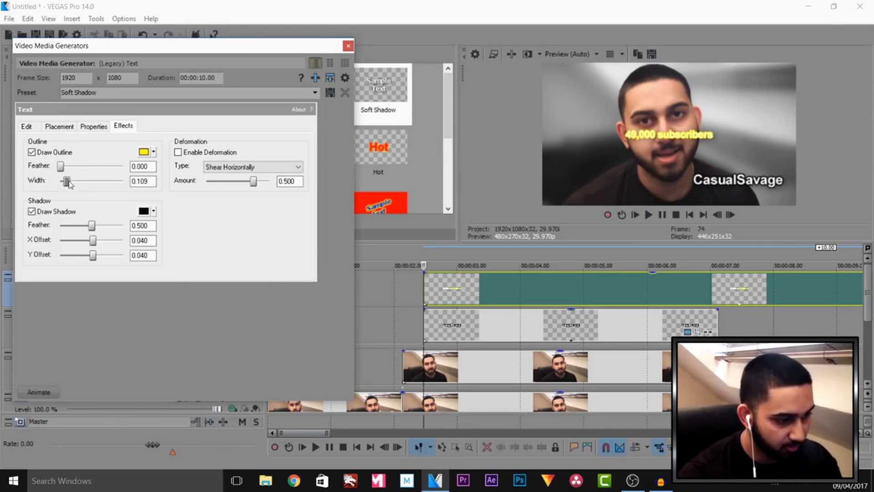
click(142, 153)
drag(181, 206, 230, 269)
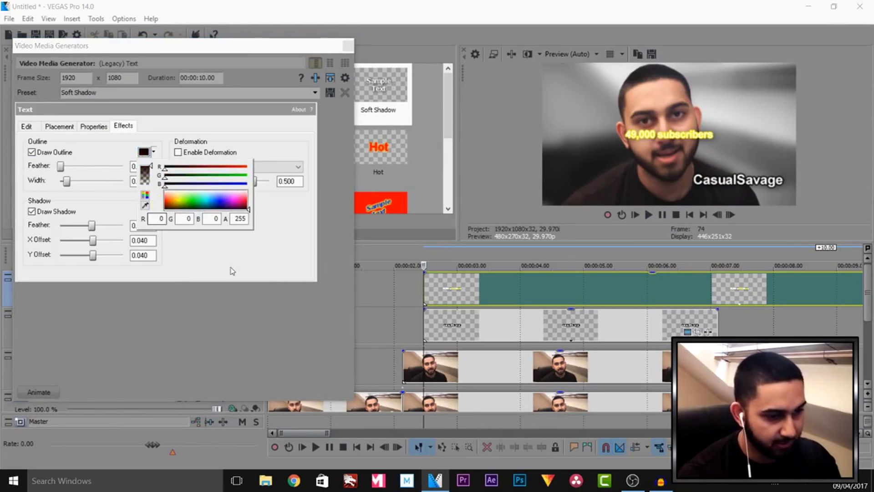
click(230, 269)
Set the subscribers text color to cyan, about RGB 27, 251, 255, and close the generator settings.
click(94, 126)
click(105, 189)
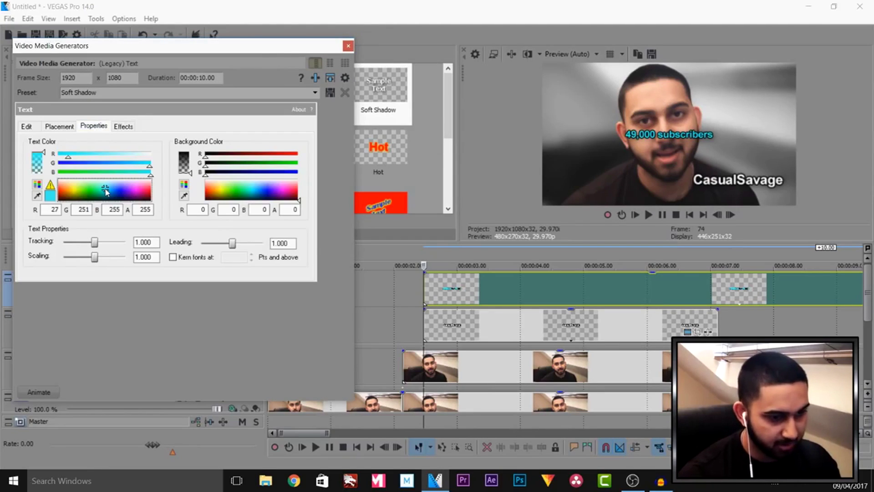
click(348, 46)
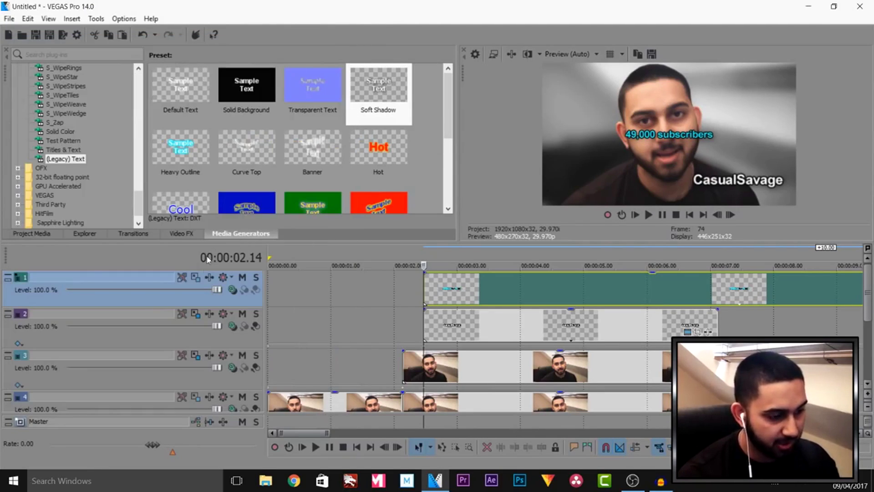
Move the subscribers text directly below the CasualSavage title with Track Motion, at about X 521, Y -443, and close it.
click(196, 277)
drag(302, 138, 318, 145)
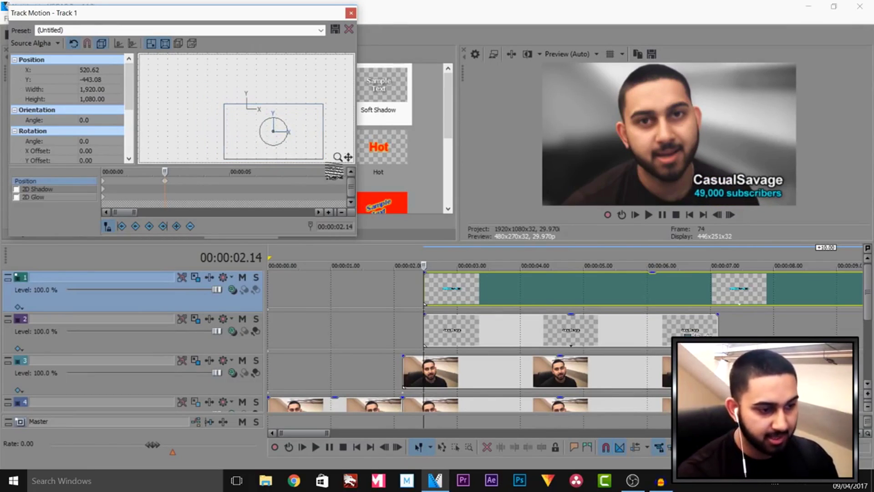
click(351, 14)
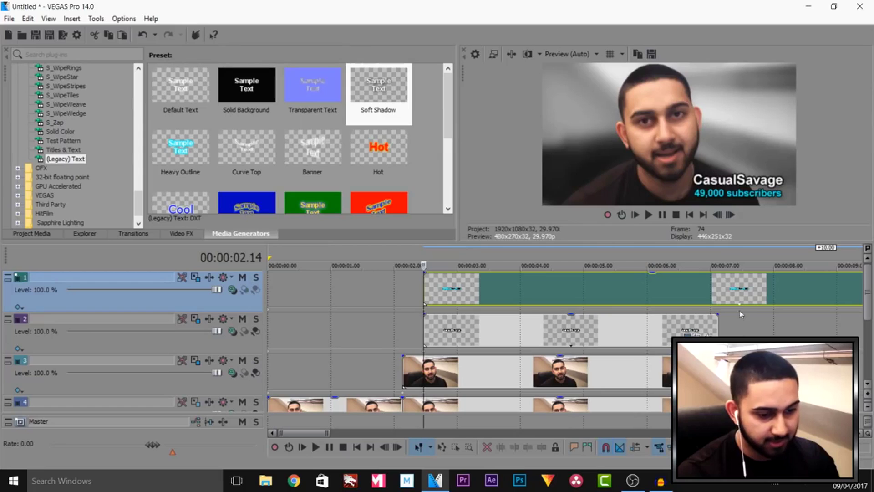
Split the subscribers text event at 00:00:07.04, where the CasualSavage title ends, and delete the remainder.
click(719, 299)
key(s)
key(Delete)
Apply the Slide In, Right-Left transition to the start of both text events, closing the transition settings each time.
scroll(387, 330, down, 3)
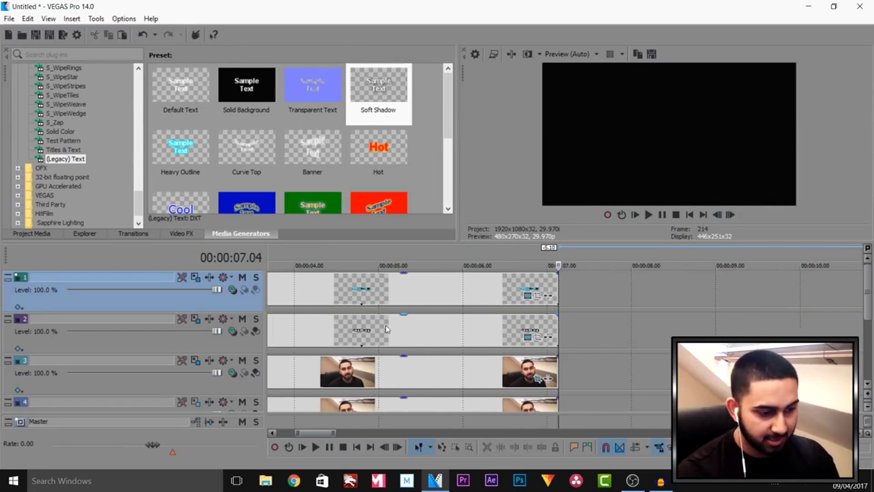
click(367, 342)
scroll(367, 341, up, 3)
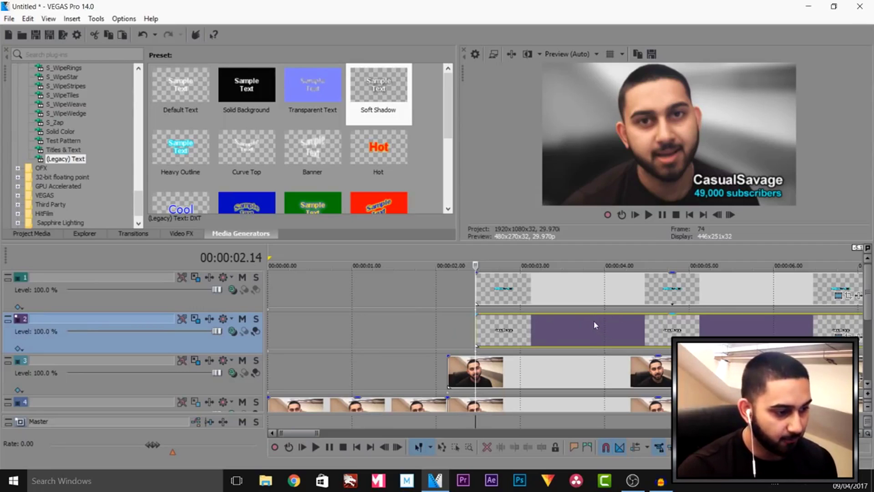
click(133, 233)
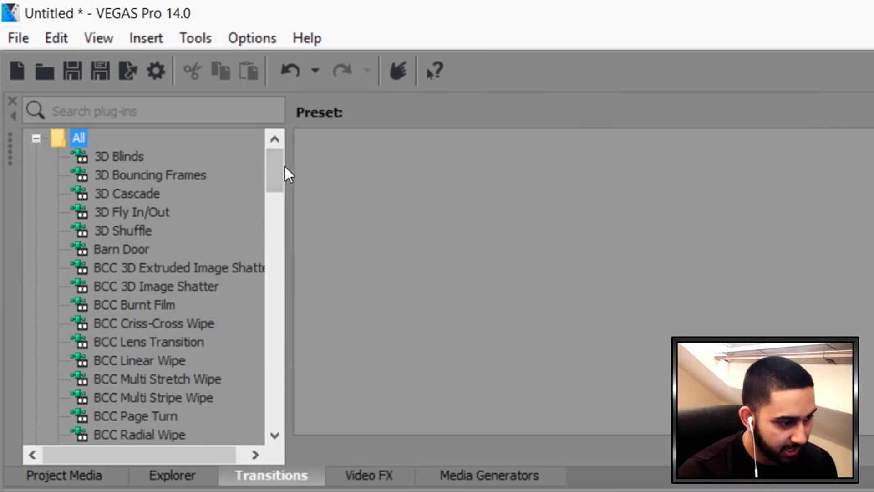
drag(140, 83, 136, 162)
drag(278, 329, 271, 390)
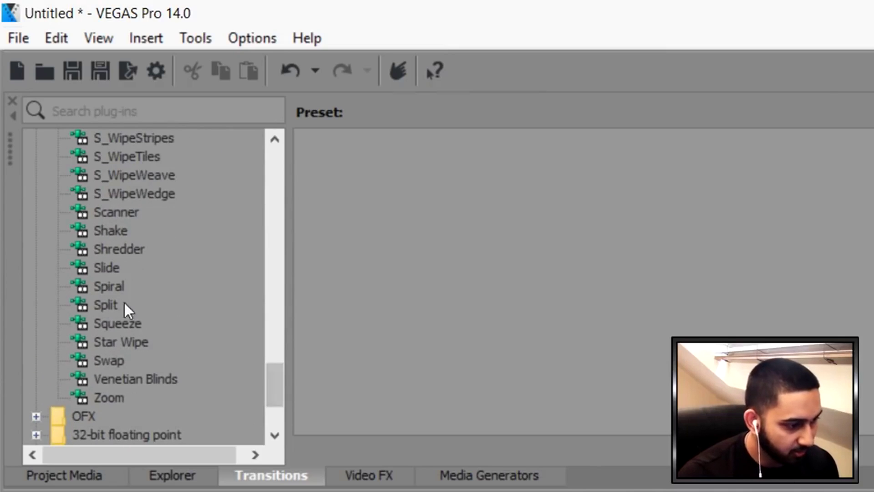
click(103, 269)
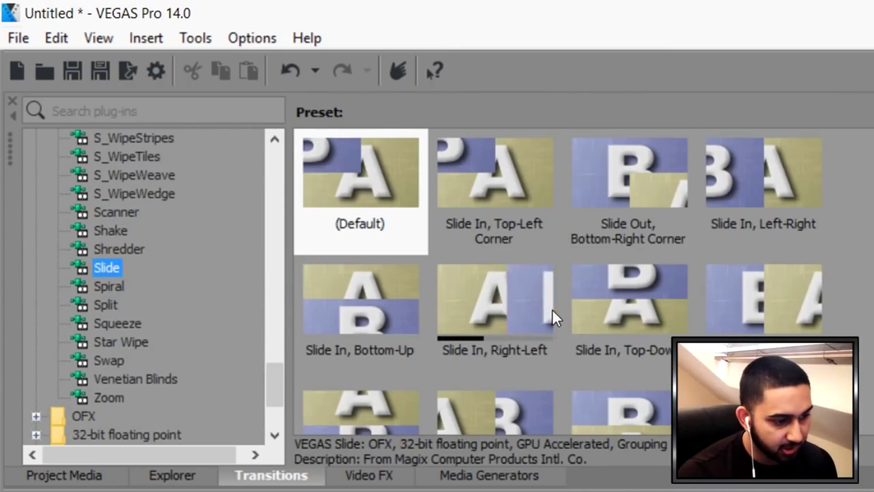
click(483, 290)
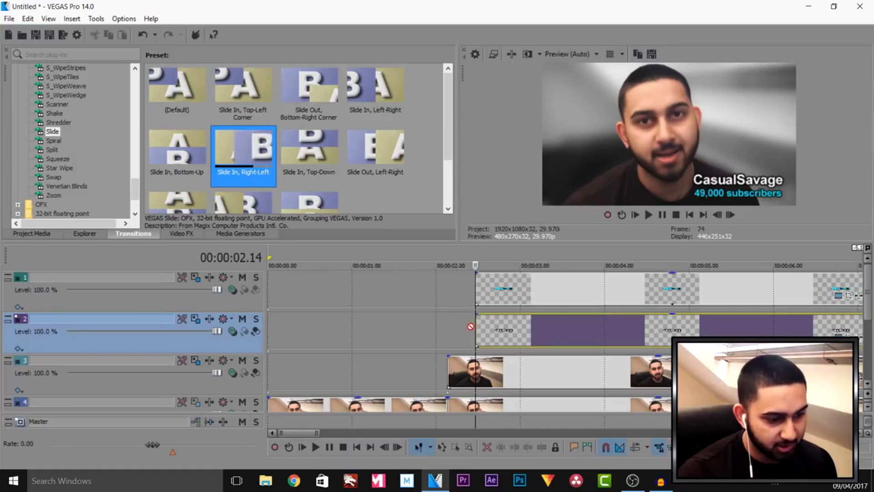
drag(495, 300, 485, 332)
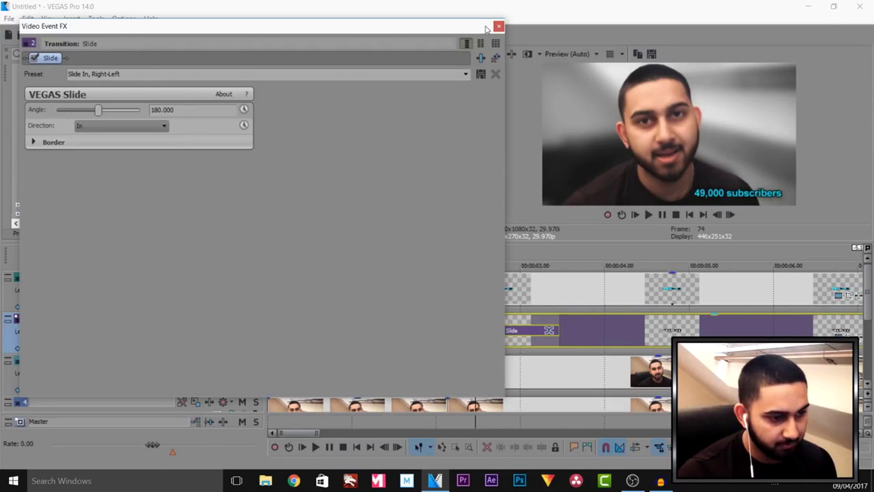
click(499, 26)
drag(475, 282, 485, 292)
click(499, 26)
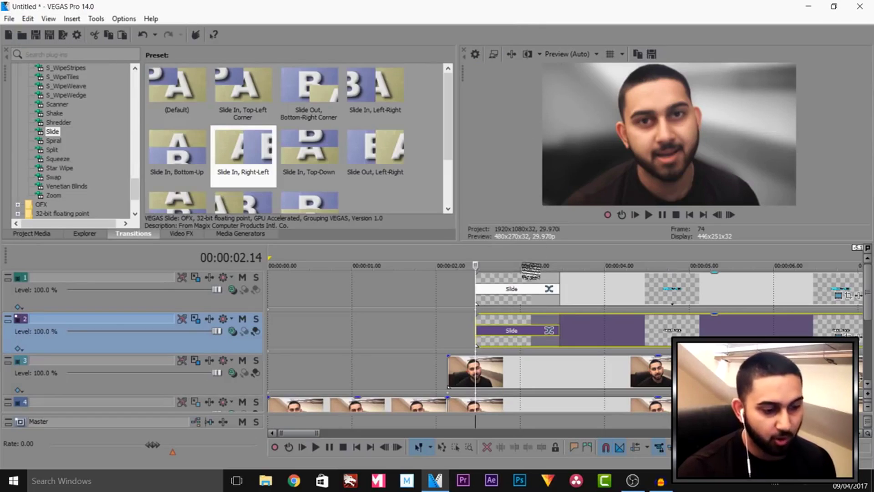
Shift both text events earlier so that they start at 00:00:02.08.
scroll(498, 345, up, 4)
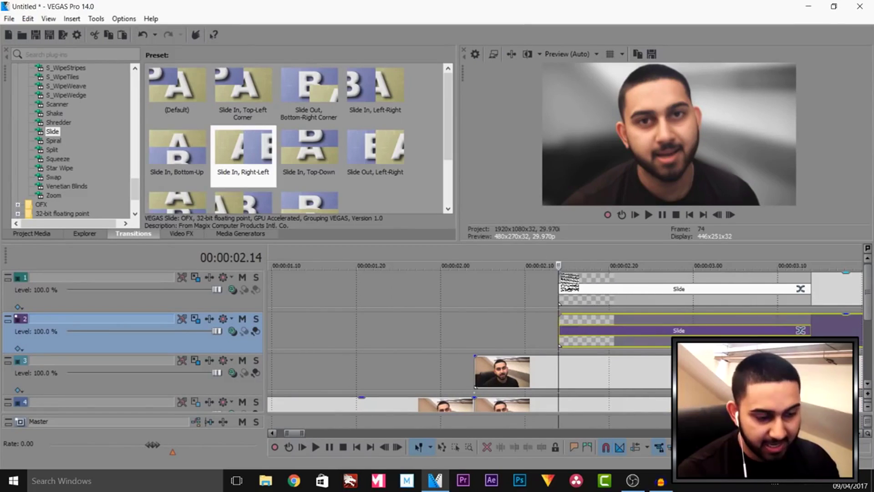
click(484, 337)
click(491, 337)
click(499, 337)
click(508, 337)
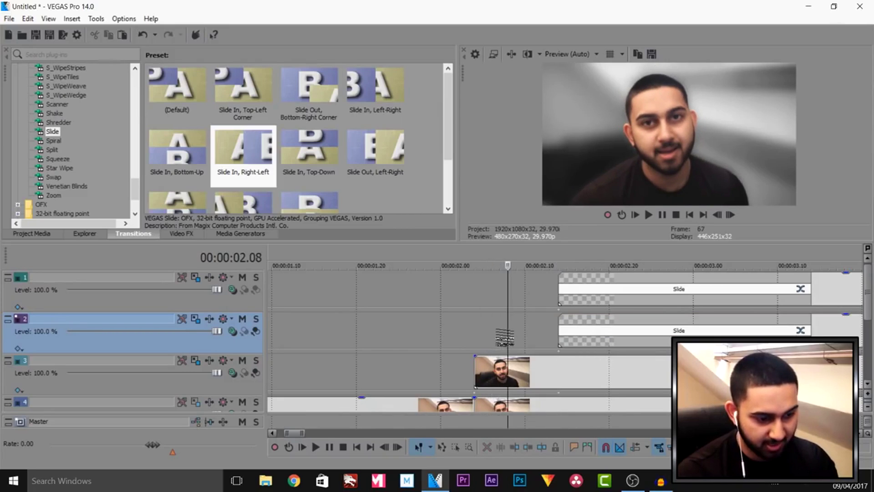
drag(597, 326, 548, 326)
drag(834, 293, 783, 294)
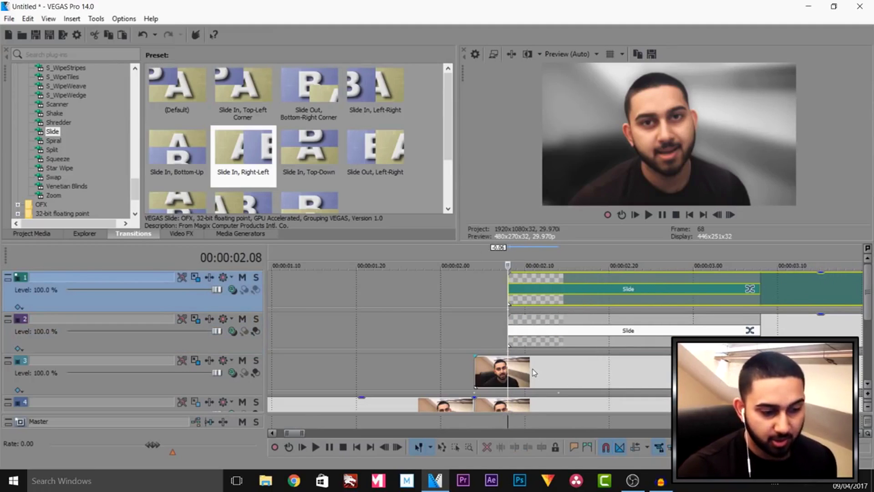
Move the subscribers text event to start shortly after the CasualSavage title, with both text events ending at 00:00:07.04.
click(515, 328)
click(796, 305)
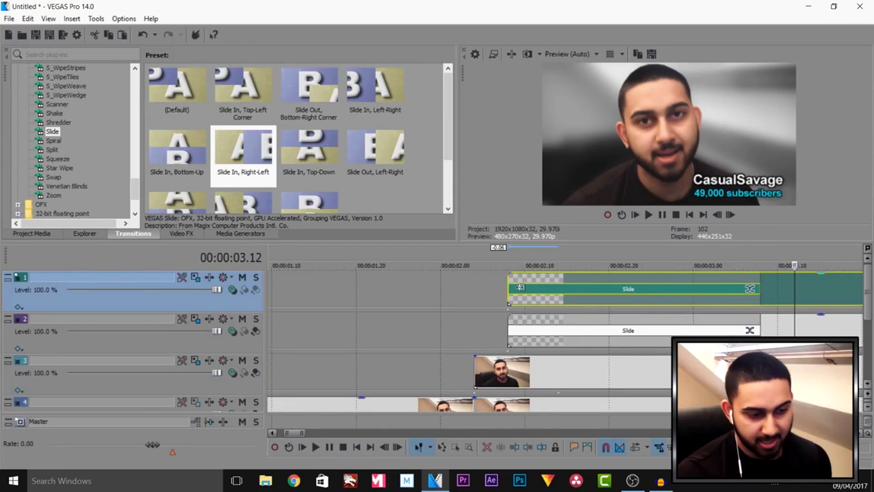
drag(771, 285, 718, 316)
scroll(851, 287, down, 5)
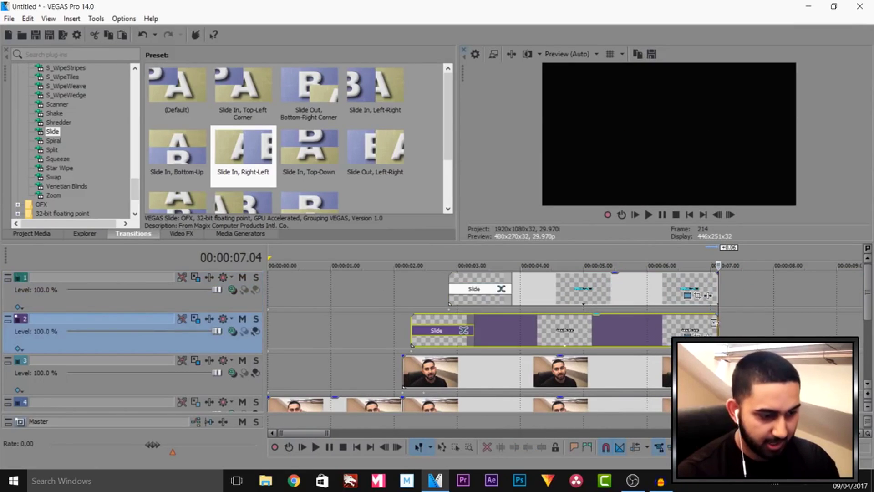
Play the intro from the start and replay the section where the two titles slide in.
scroll(660, 291, down, 2)
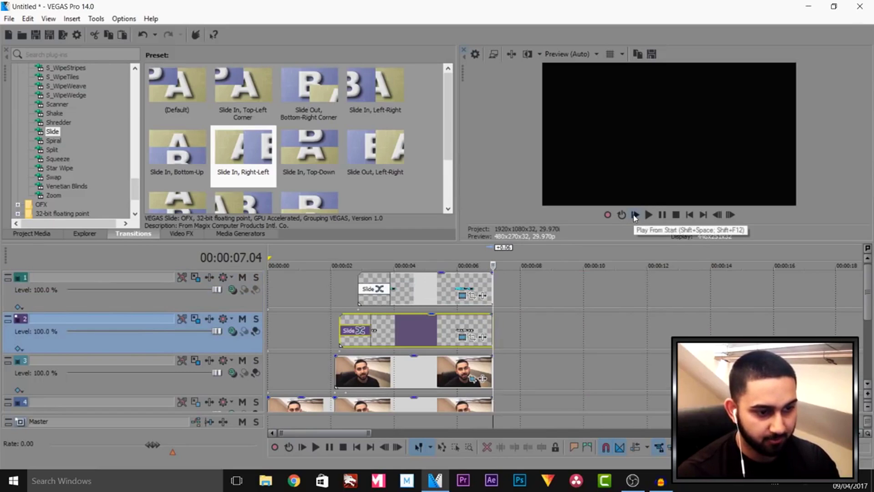
click(636, 215)
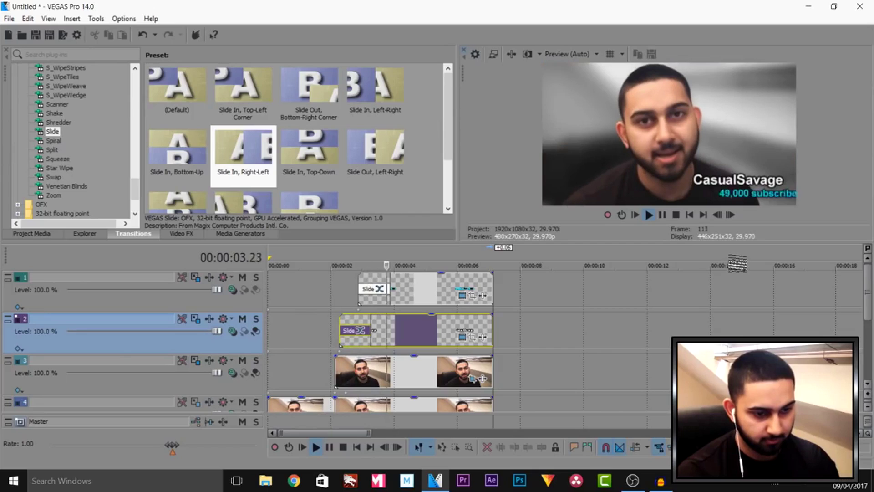
click(662, 215)
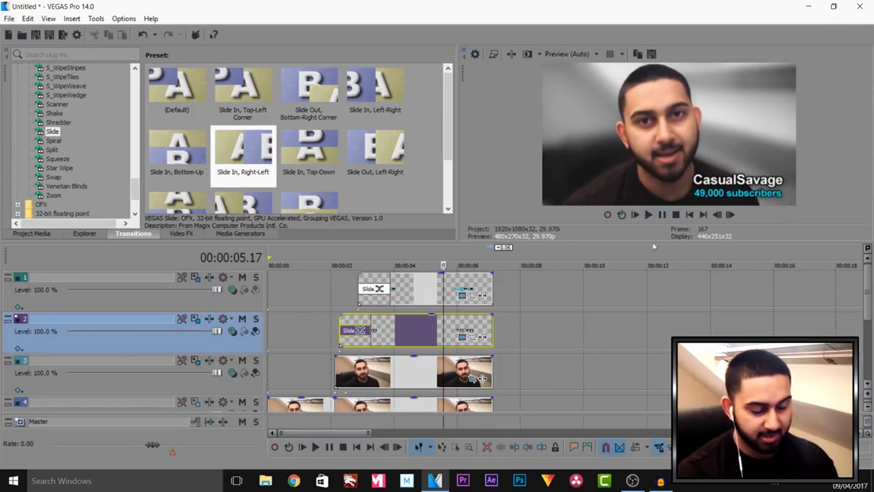
click(324, 335)
click(649, 215)
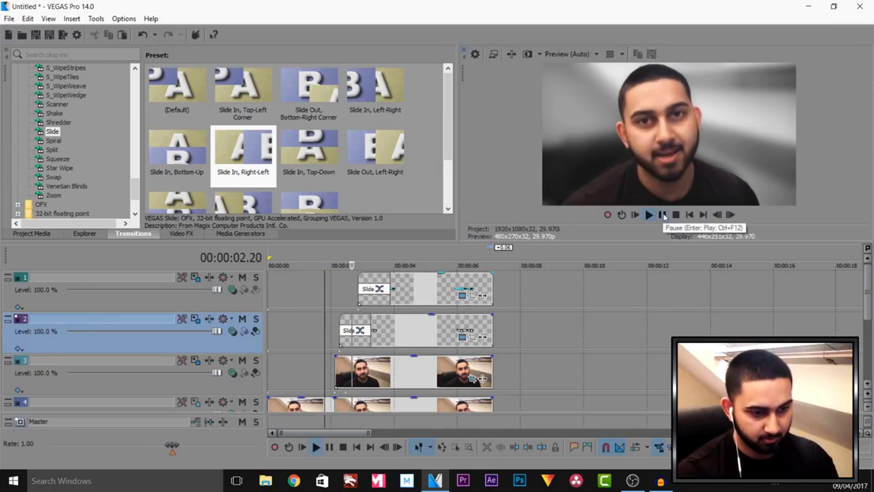
key(Return)
Trim the text and freeze-frame events to about 00:00:04.25, move the remaining clip directly after them, and play the result from the start.
drag(493, 330, 422, 331)
click(492, 287)
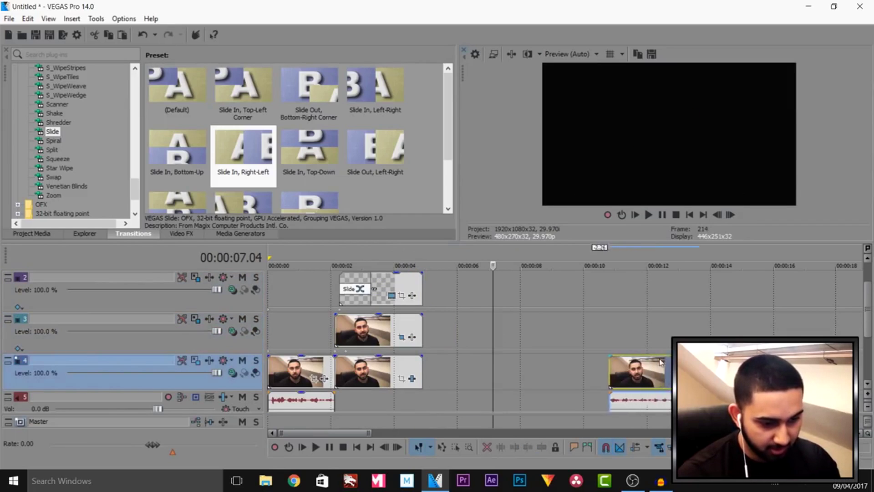
drag(661, 362, 474, 362)
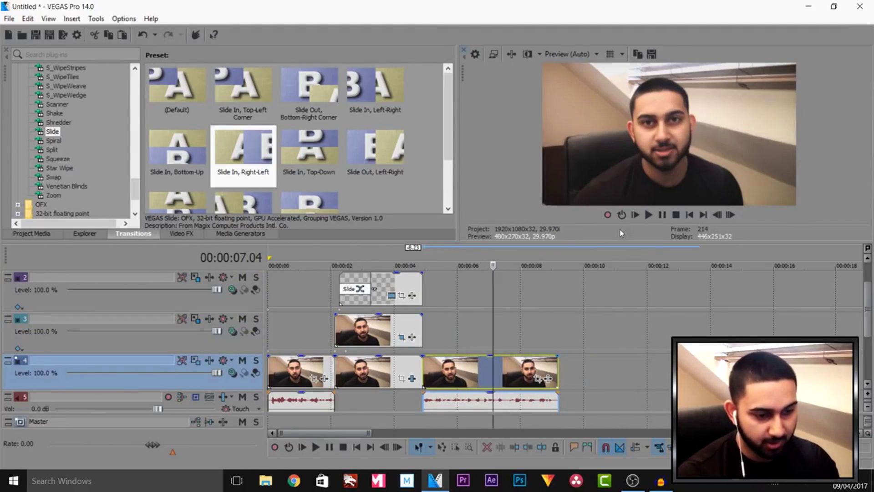
click(635, 214)
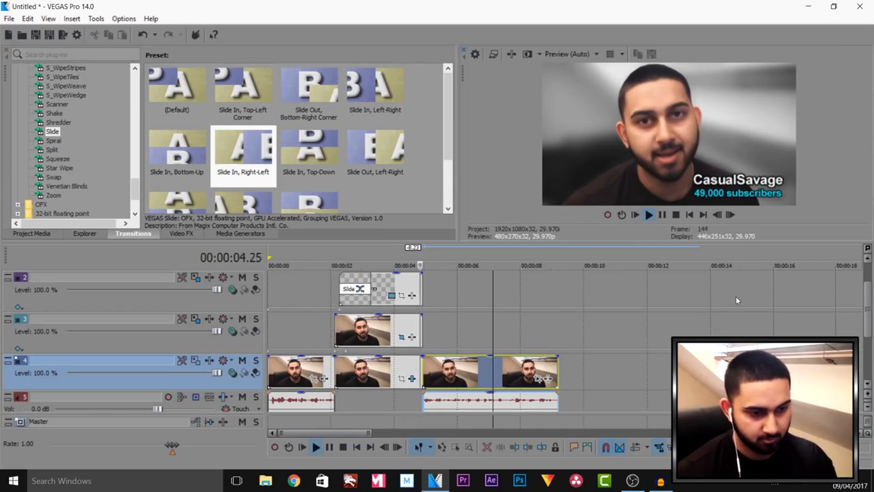
click(662, 216)
Remove the Black and White effect from the background freeze frame on track 4, keeping its Gaussian Blur, and close the effect settings.
click(377, 336)
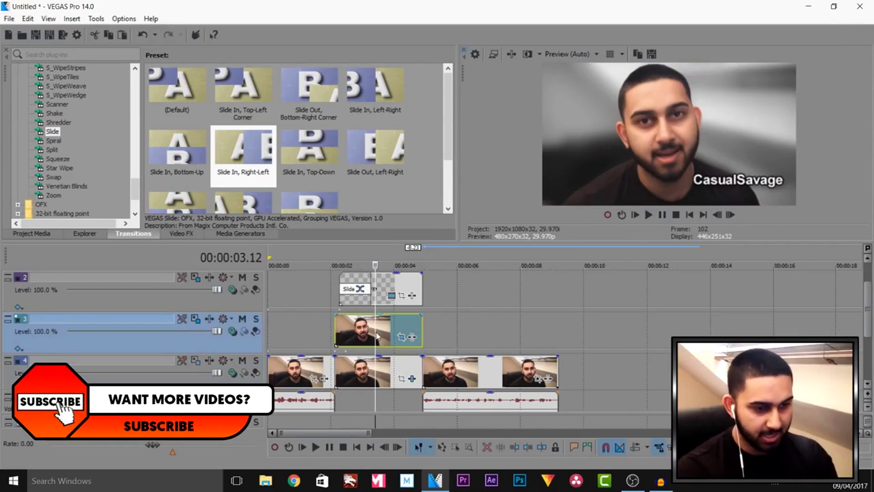
click(413, 377)
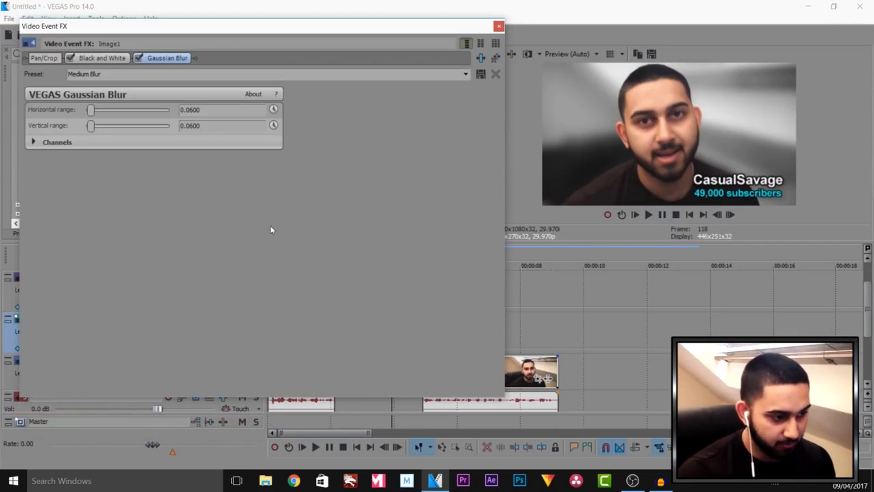
click(116, 59)
click(494, 59)
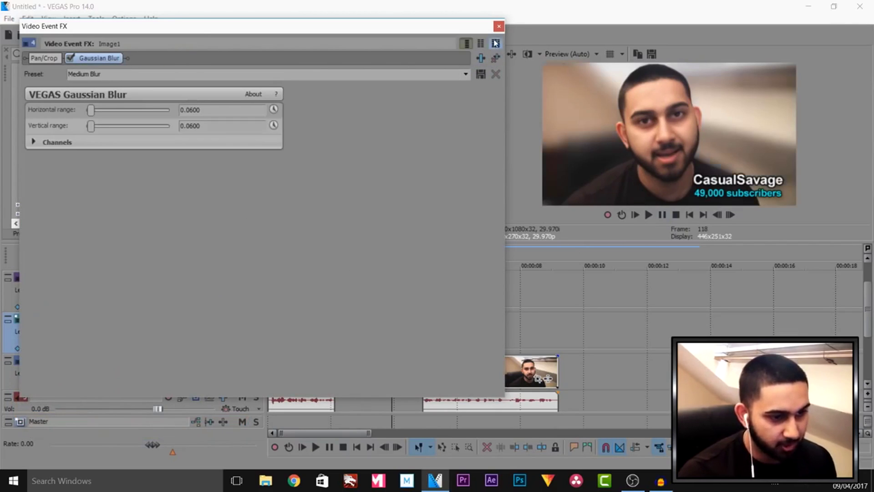
click(499, 27)
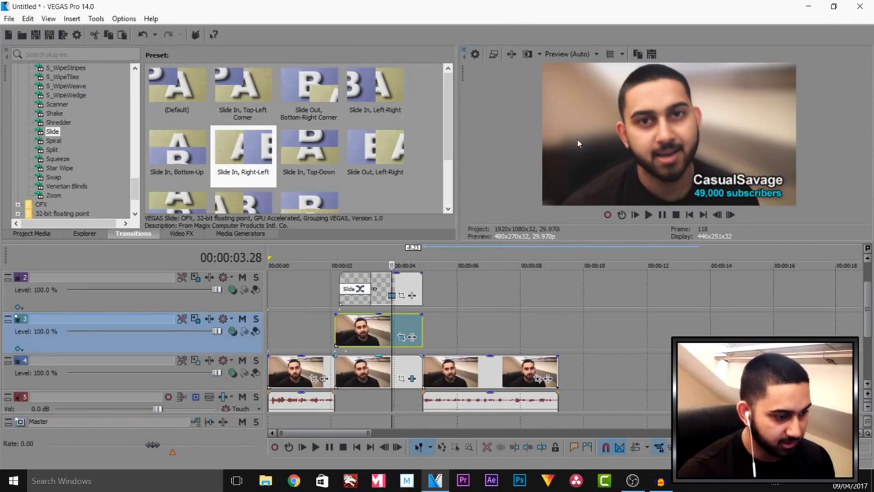
Add the Blue Glow Everywhere preset to the background freeze frame, set its color to light blue (194, 1.0, 1.0), and play the intro.
click(187, 236)
drag(178, 77, 179, 132)
click(53, 94)
drag(287, 151, 382, 376)
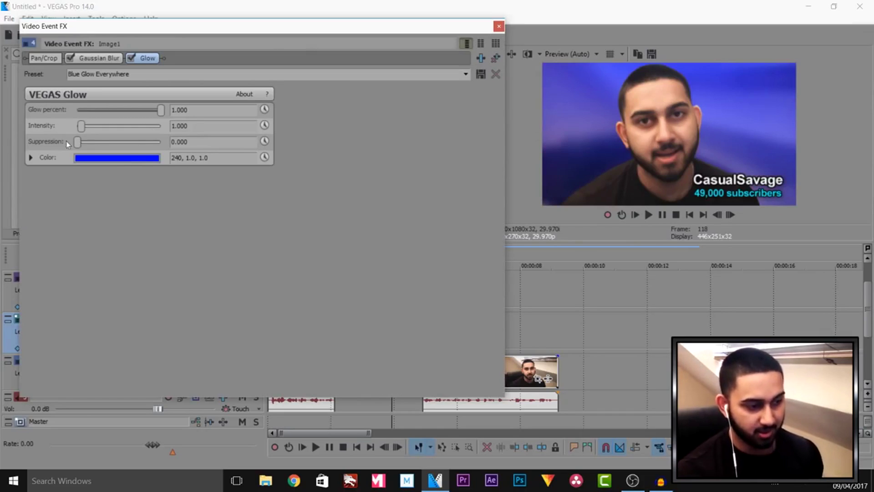
click(129, 163)
mouse_move(157, 221)
mouse_down()
mouse_move(158, 206)
mouse_move(157, 251)
mouse_move(155, 236)
mouse_up()
click(499, 26)
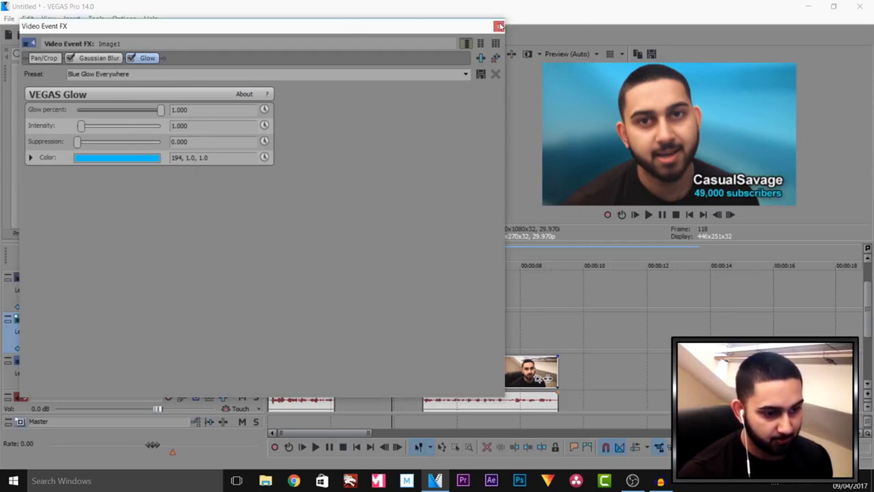
click(499, 26)
click(273, 341)
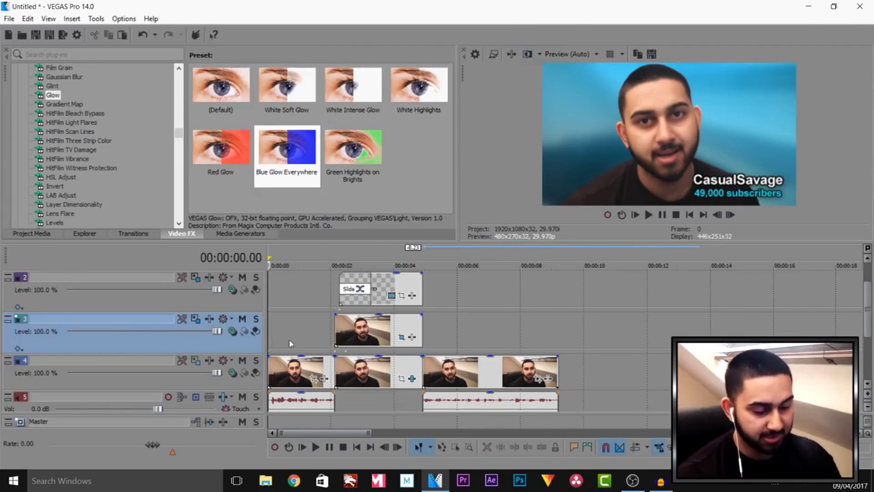
key(space)
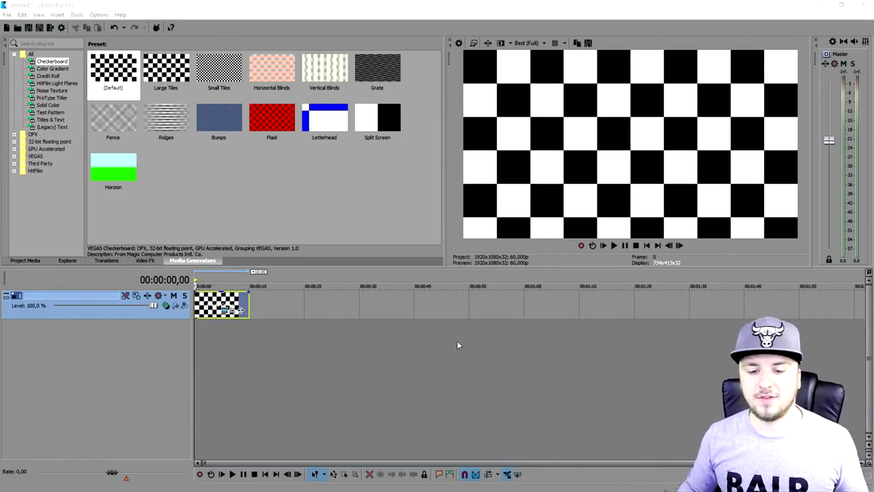
Open Event Pan/Crop for the checkerboard event and move its window clear of the preview.
scroll(279, 339, up, 3)
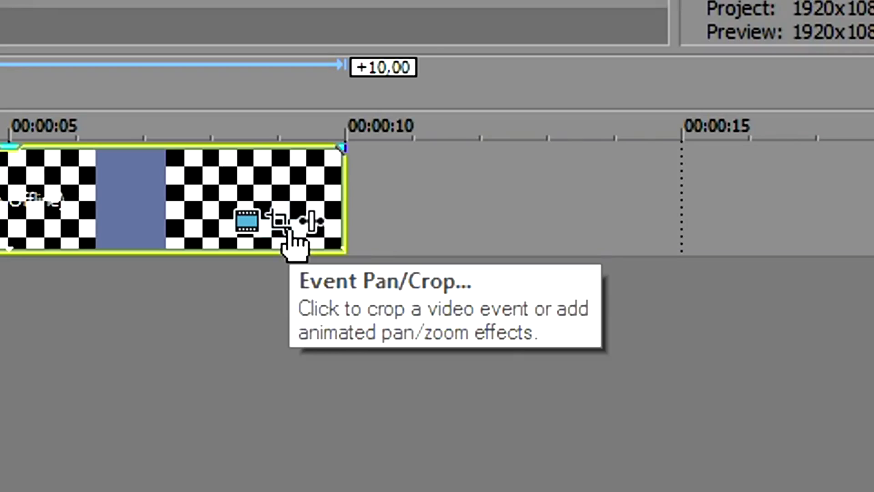
click(289, 229)
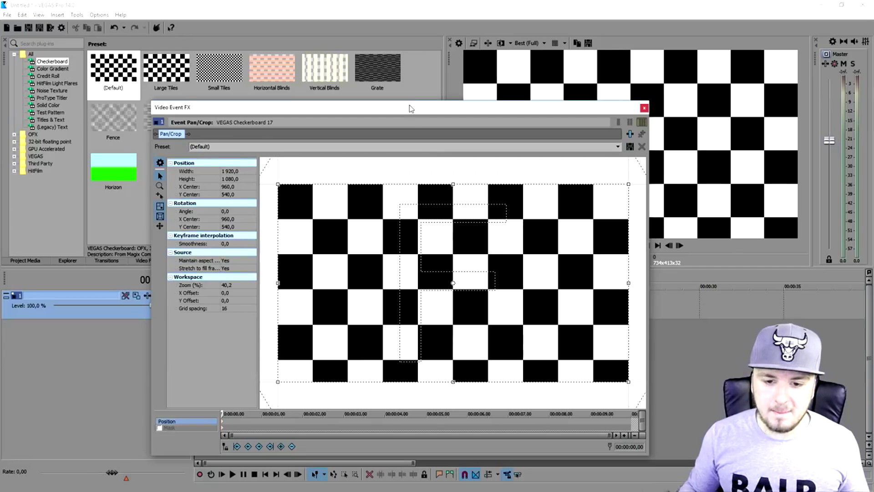
drag(412, 109, 269, 33)
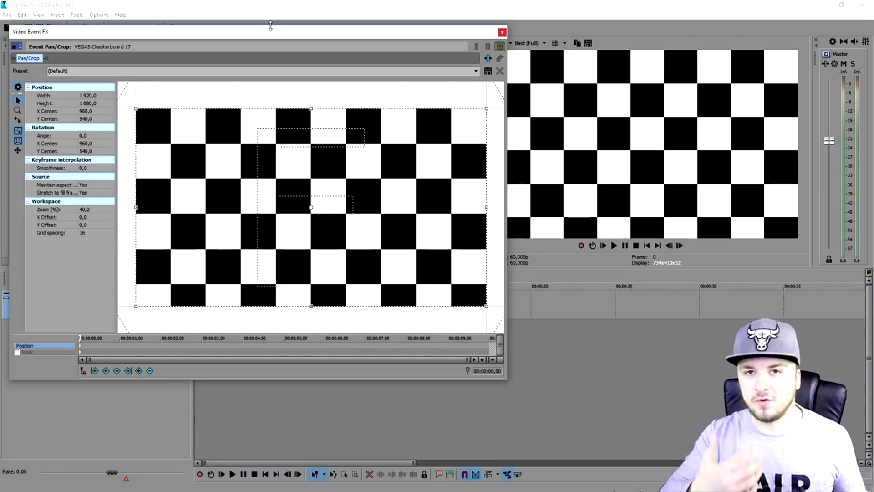
scroll(295, 144, down, 4)
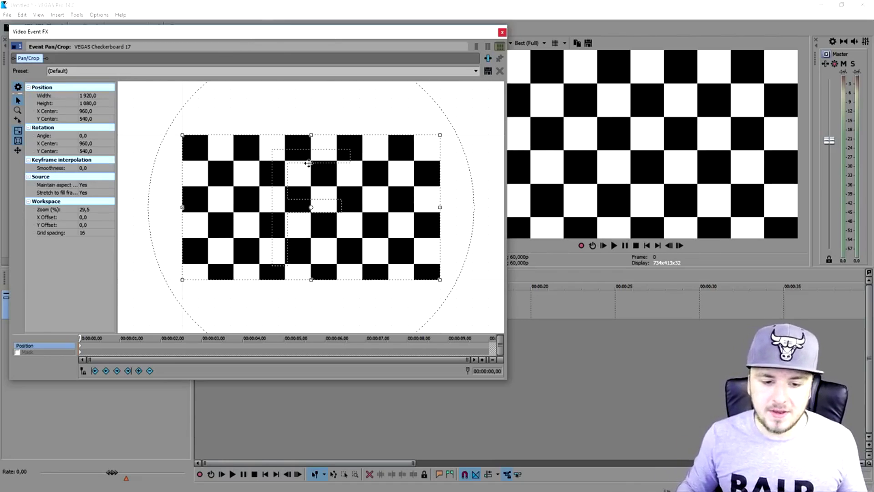
Try shifting the checkerboard's crop frame off centre while checking the preview, and restore the frame to its default.
mouse_move(313, 172)
mouse_down()
mouse_move(312, 137)
mouse_move(315, 196)
mouse_move(310, 186)
mouse_up()
drag(354, 33, 394, 253)
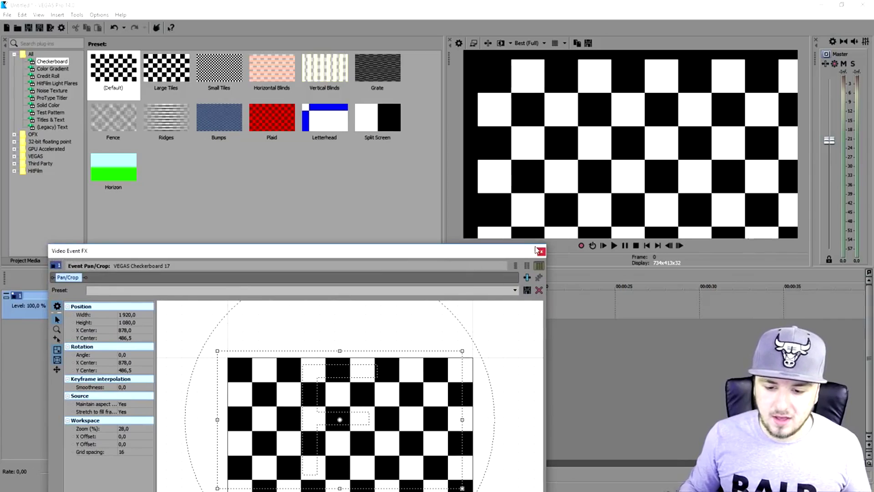
drag(546, 244, 483, 351)
drag(400, 358, 667, 250)
right_click(516, 365)
click(528, 370)
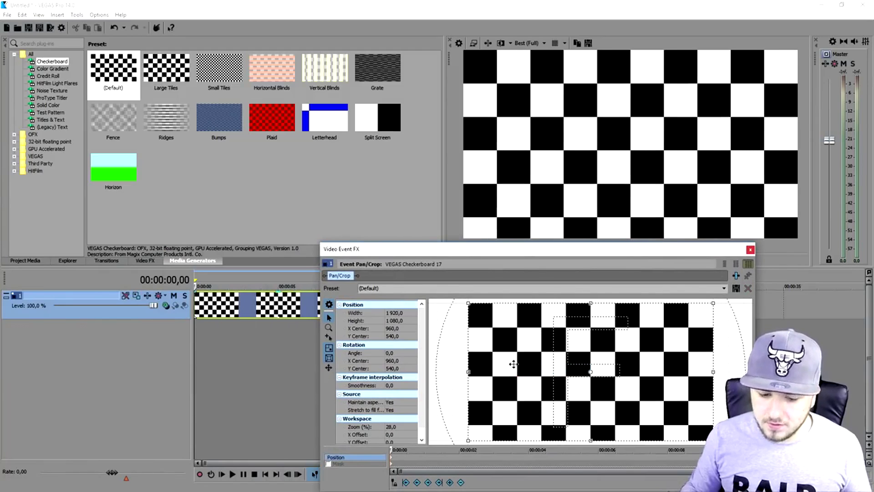
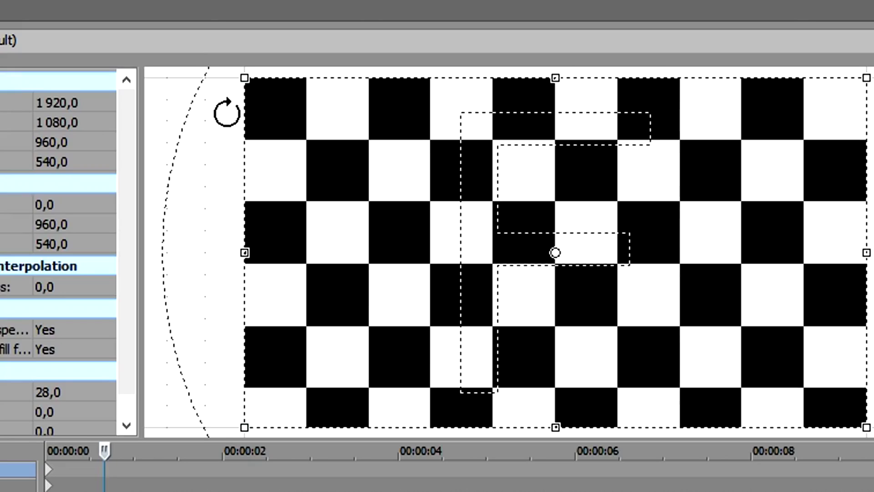
Add a series of rotation keyframes across the first 3.5 seconds of the checkerboard event, tilting the frame alternately about 5 to 7 degrees each way.
drag(227, 111, 219, 160)
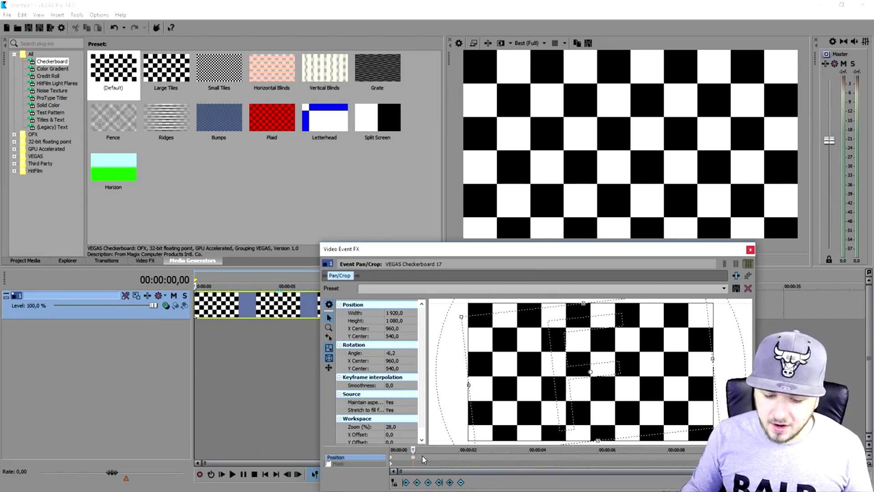
click(423, 457)
drag(447, 334, 451, 322)
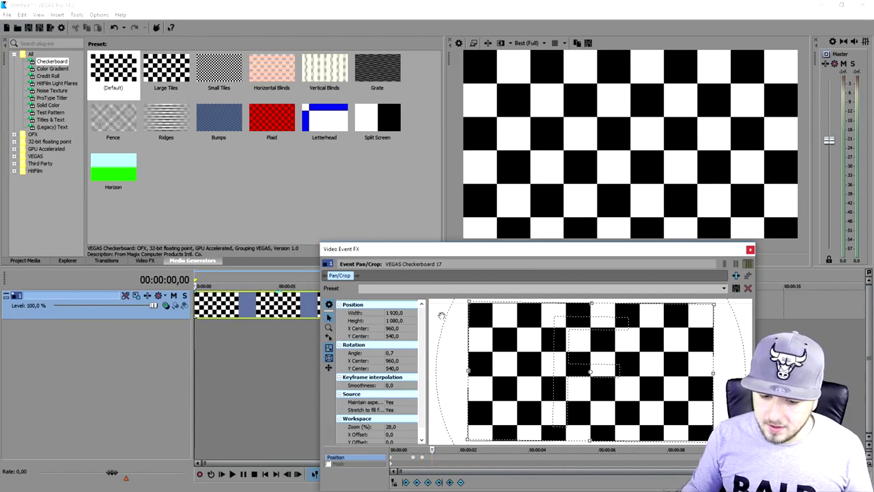
click(432, 458)
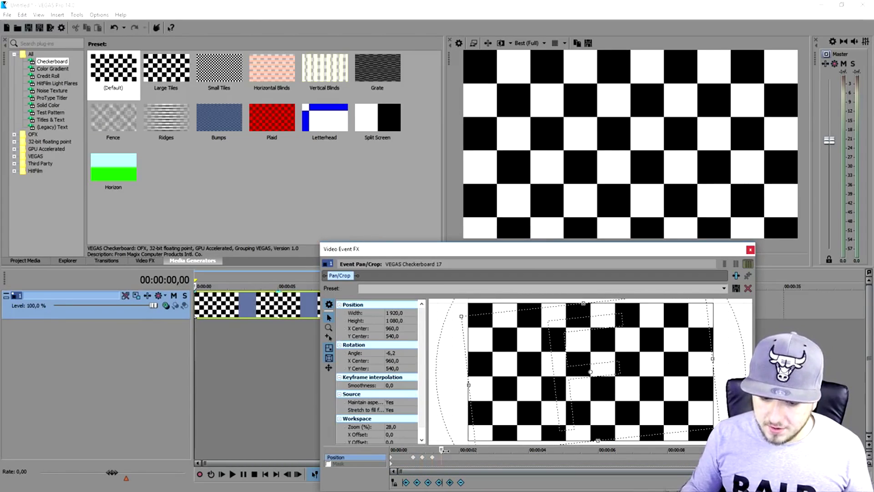
drag(453, 356, 456, 434)
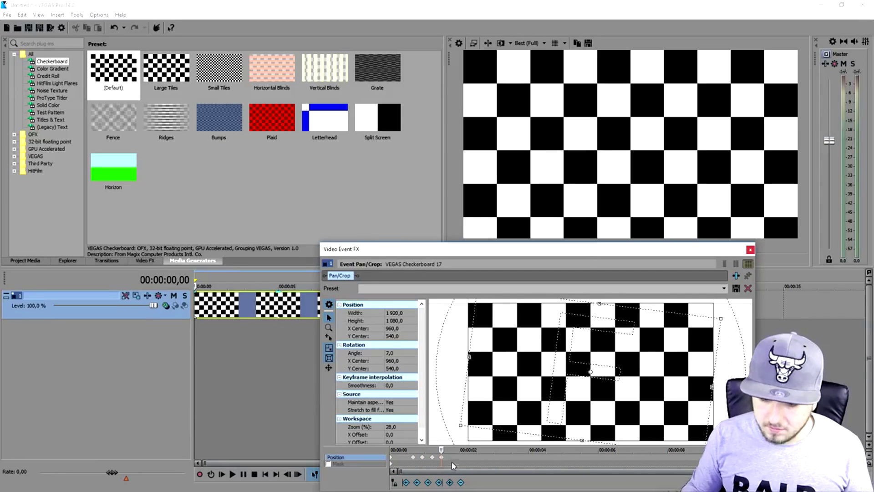
click(457, 454)
drag(455, 382, 458, 327)
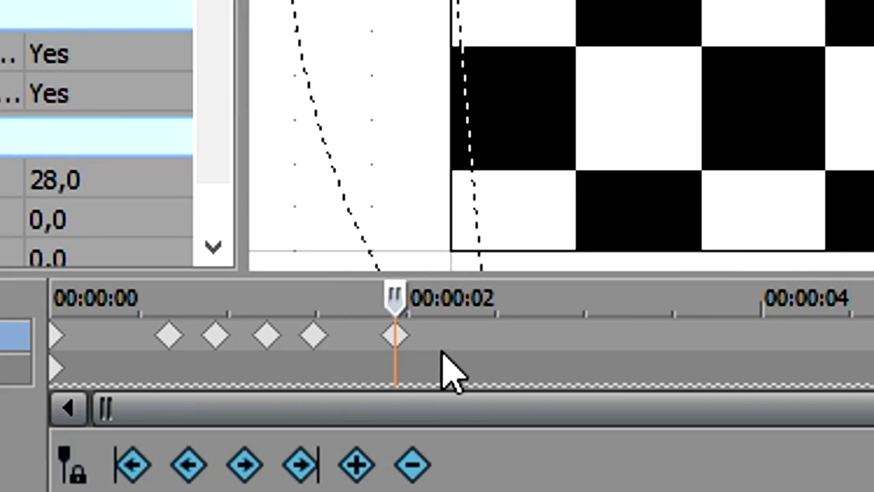
click(474, 343)
drag(448, 246, 434, 223)
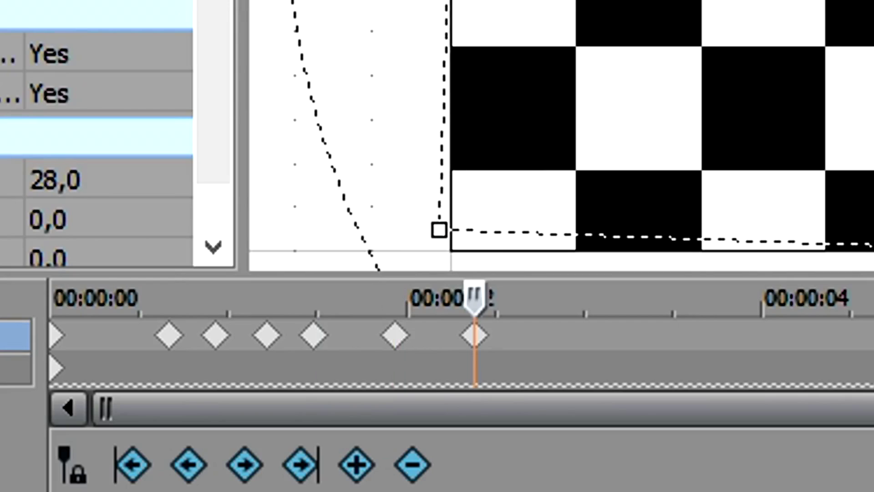
click(537, 339)
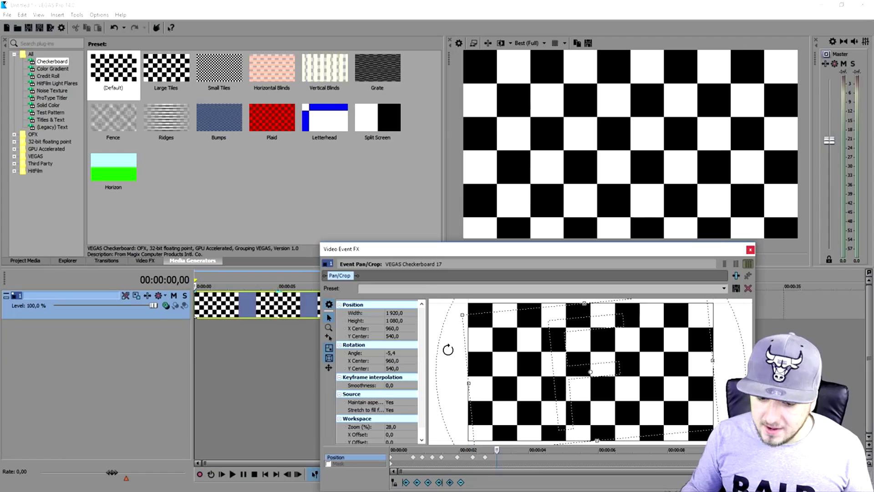
drag(446, 347, 451, 365)
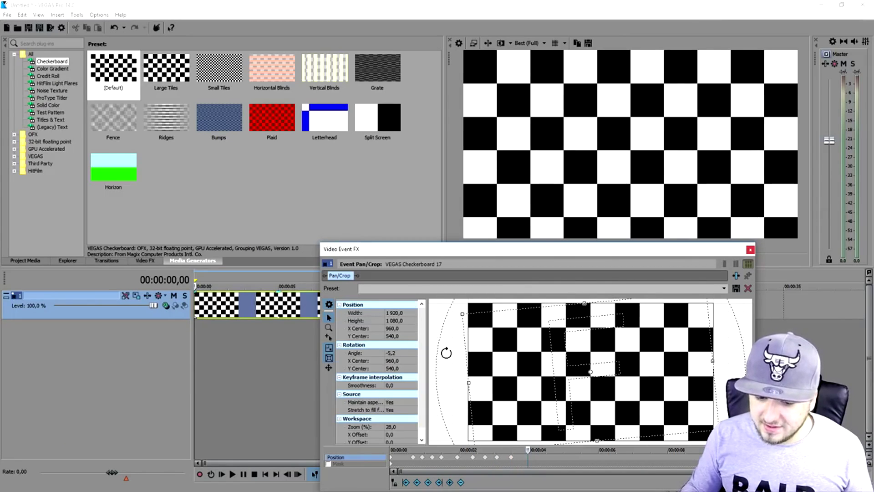
Add a rotation keyframe at 00:00:03,58 and turn the checkerboard's frame a full revolution to about -359.8 degrees.
drag(446, 352, 446, 357)
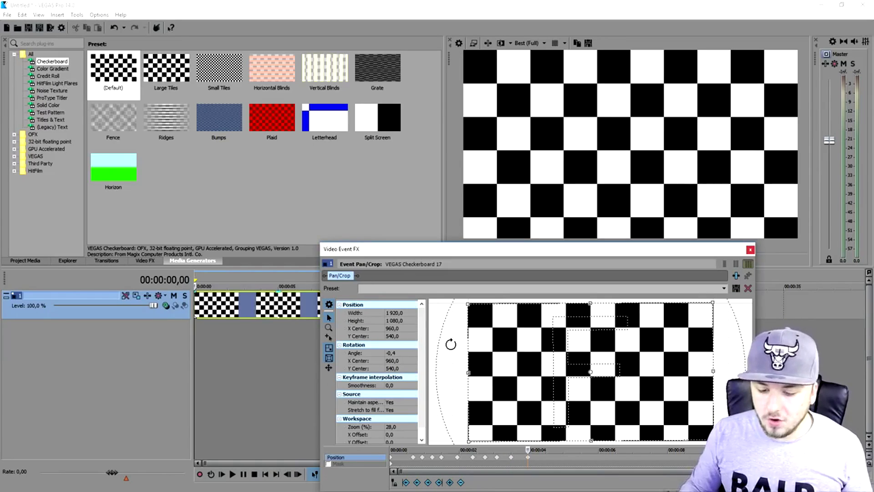
drag(456, 343, 619, 355)
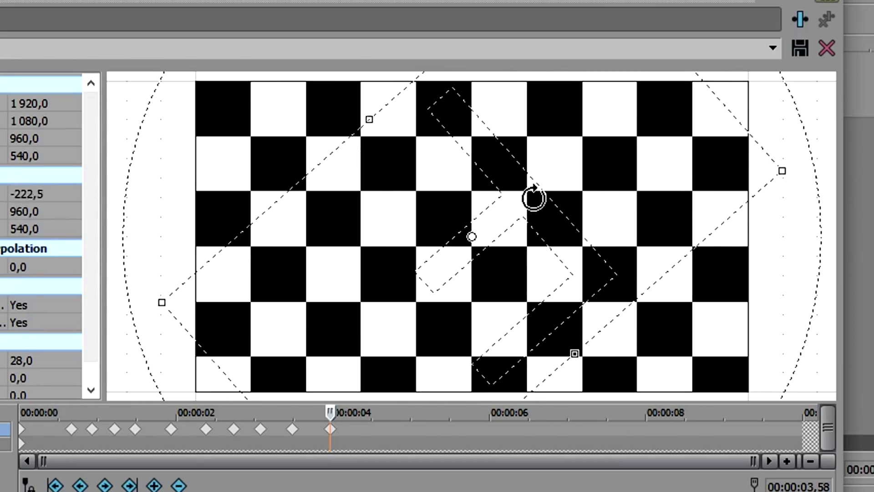
drag(534, 198, 242, 185)
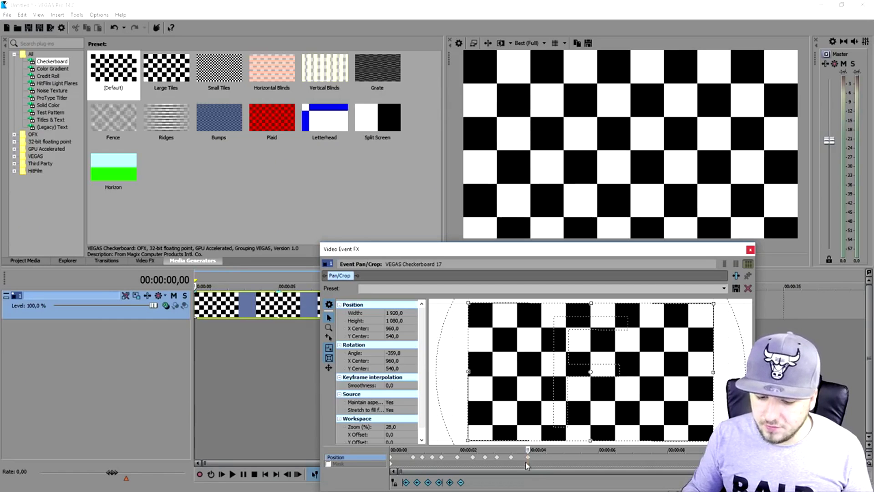
Move and enlarge the Event Pan/Crop window, and key the checkerboard's rotation to -365 degrees at 00:00:04,20 and -357 degrees at 00:00:04,42.
drag(459, 338, 408, 86)
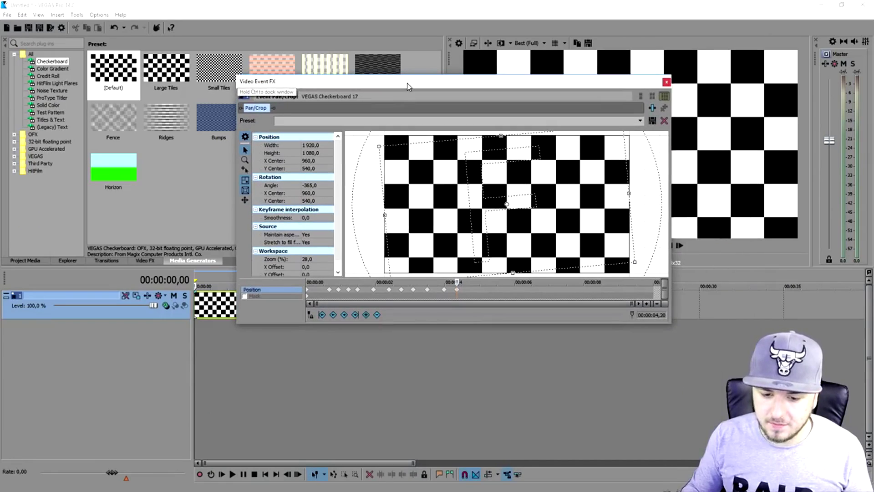
click(470, 292)
drag(377, 168, 376, 145)
drag(489, 326, 489, 411)
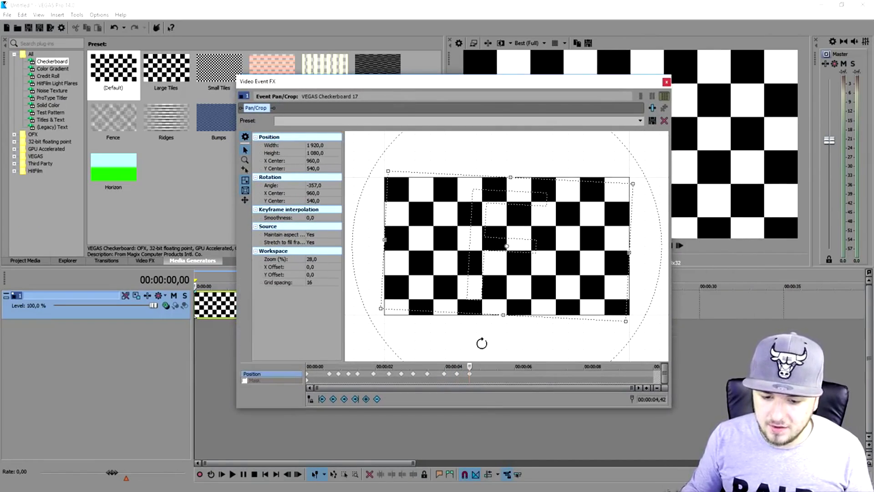
Add further rotation keyframes from 00:00:04,42 to about 00:00:07, varying the tilt, including a frame angle of -323.2 degrees at 00:00:05,18.
drag(372, 200, 477, 148)
click(491, 372)
drag(387, 234, 392, 279)
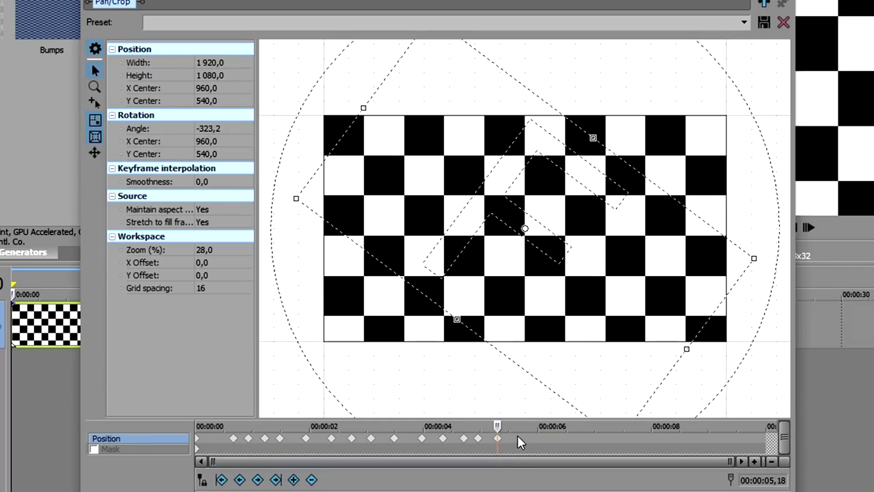
click(517, 439)
drag(302, 260, 317, 314)
click(540, 444)
drag(303, 257, 460, 403)
click(564, 440)
click(578, 440)
click(597, 441)
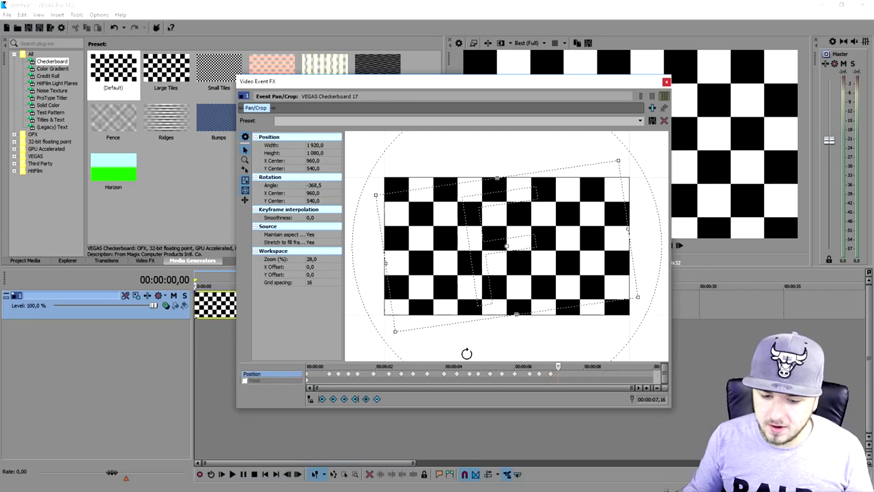
Continue the rotation keyframes up to 00:00:09,44, end with the frame restored to its default, and close Event Pan/Crop.
click(570, 383)
drag(441, 339, 471, 337)
click(583, 377)
mouse_move(529, 347)
mouse_down()
mouse_move(523, 335)
mouse_move(547, 354)
mouse_move(520, 336)
mouse_move(514, 343)
mouse_up()
click(630, 378)
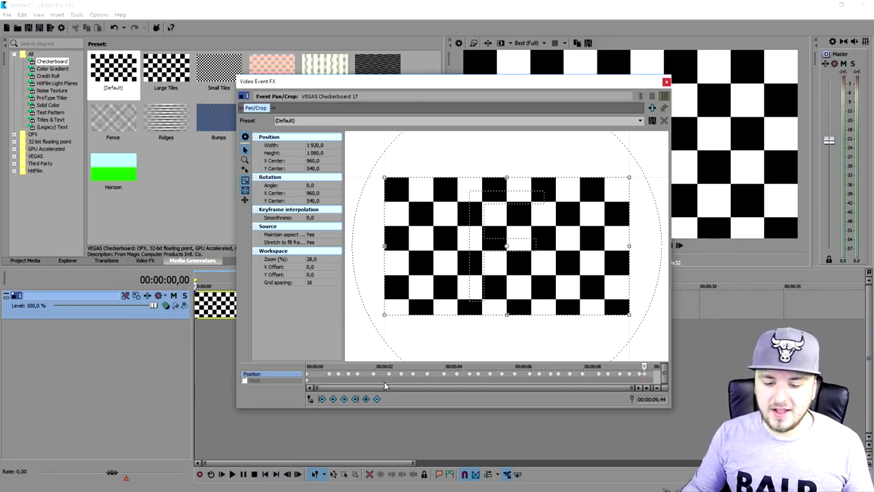
click(667, 82)
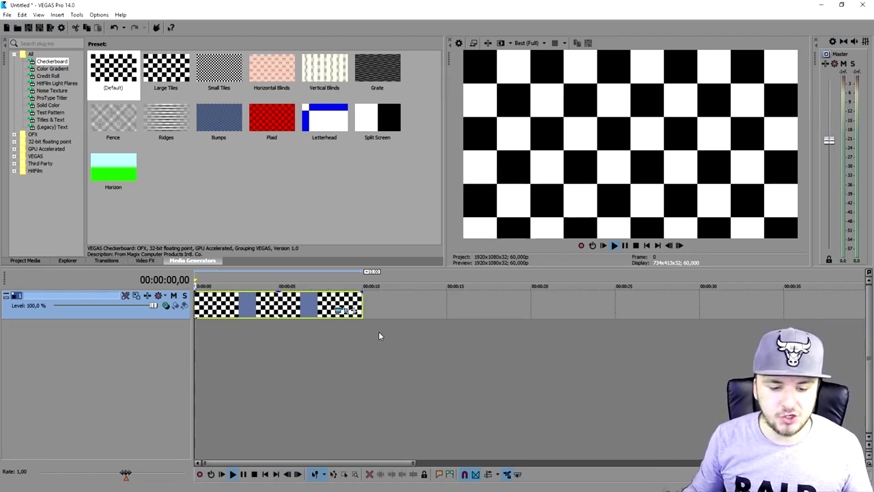
Play back the checkerboard event from the start to check the animated rotation.
key(space)
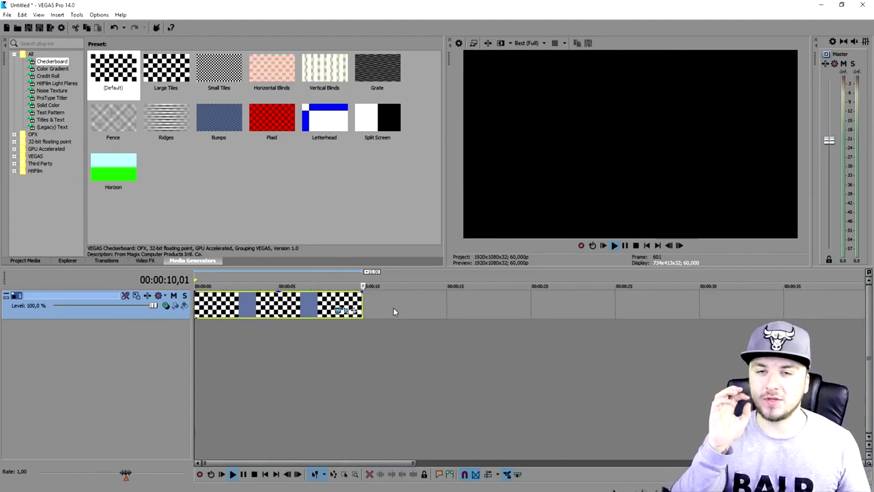
key(space)
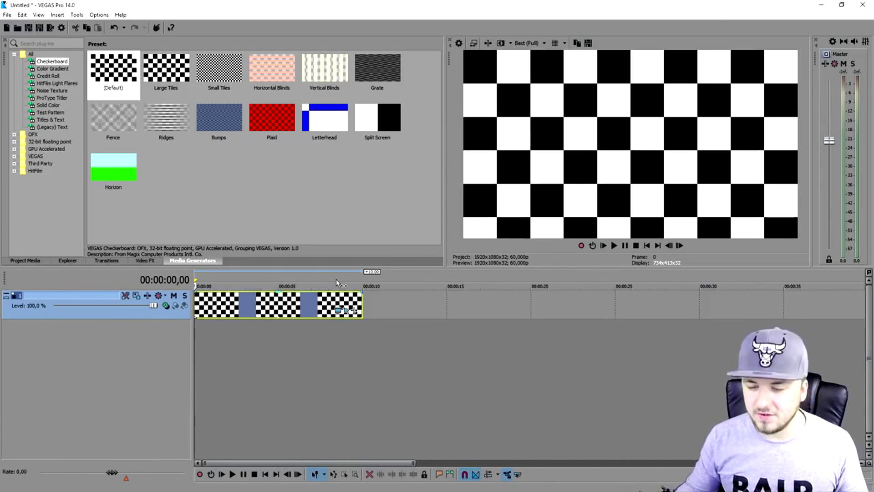
key(space)
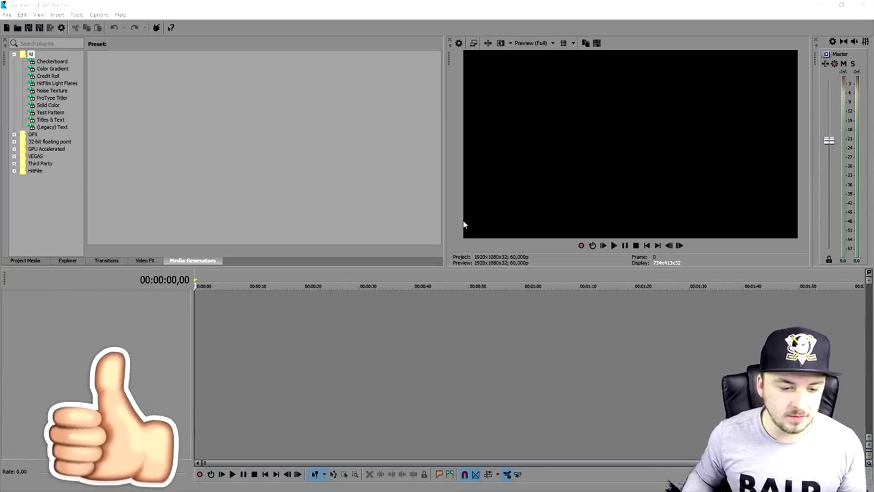
Insert an audio track in the empty project, arm it for recording, and accept the suggested recorded files folder.
right_click(162, 304)
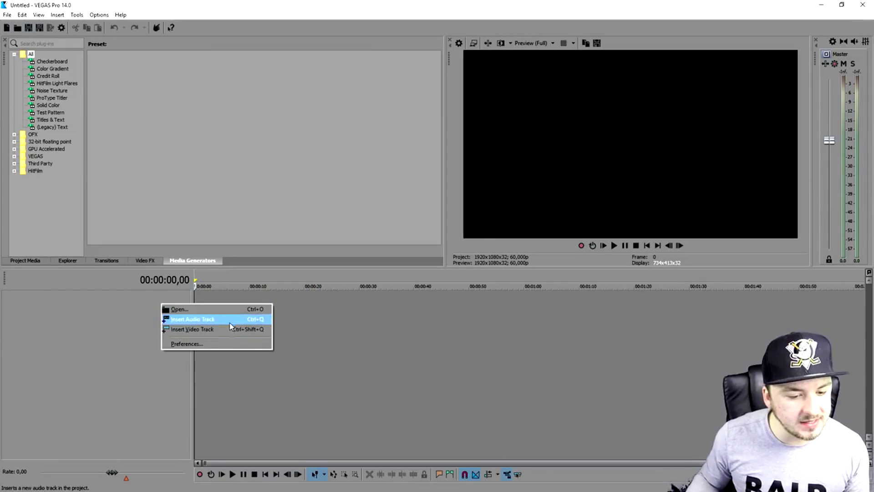
click(228, 319)
click(102, 296)
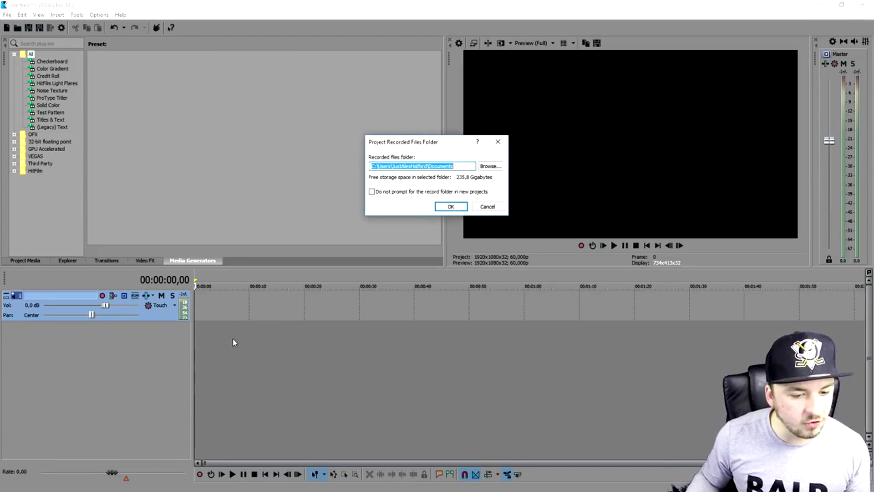
key(Return)
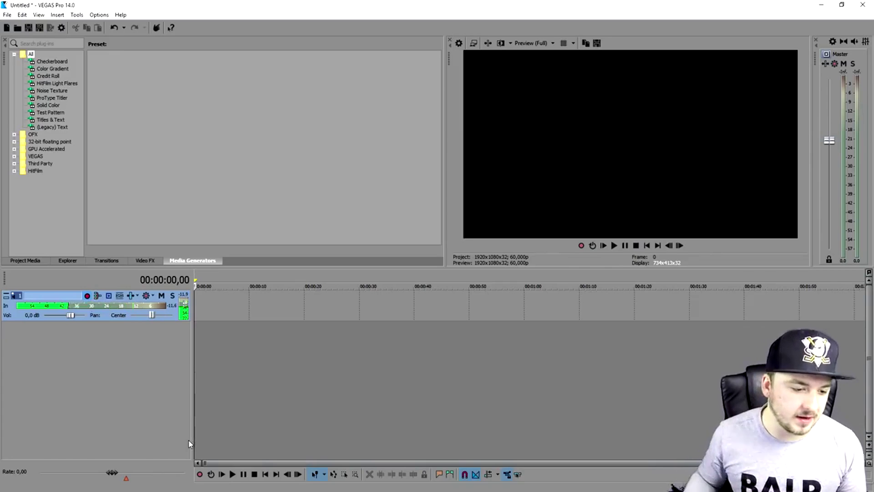
Record a voice take about 11 seconds long on the audio track, keep the recorded file, and disarm the track.
scroll(210, 313, up, 3)
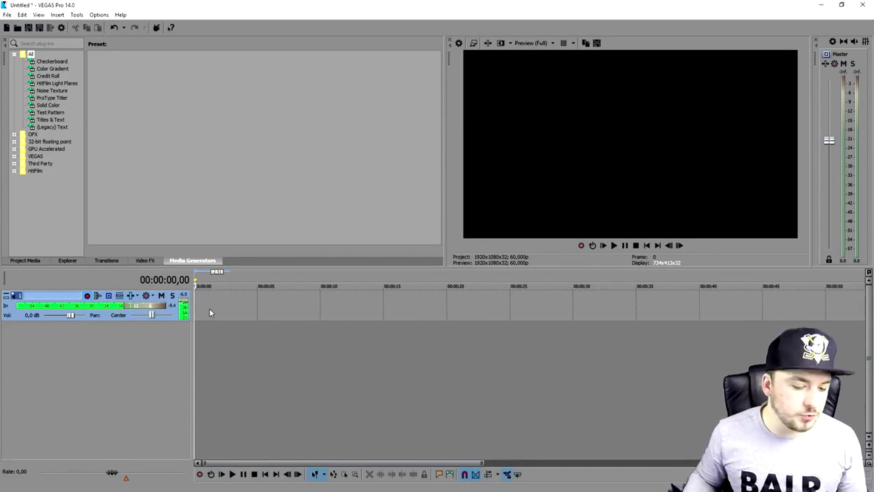
click(200, 475)
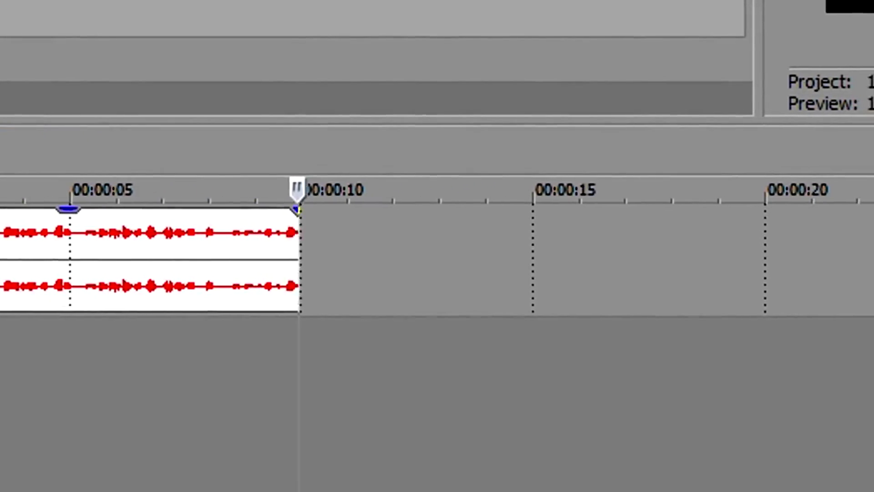
key(space)
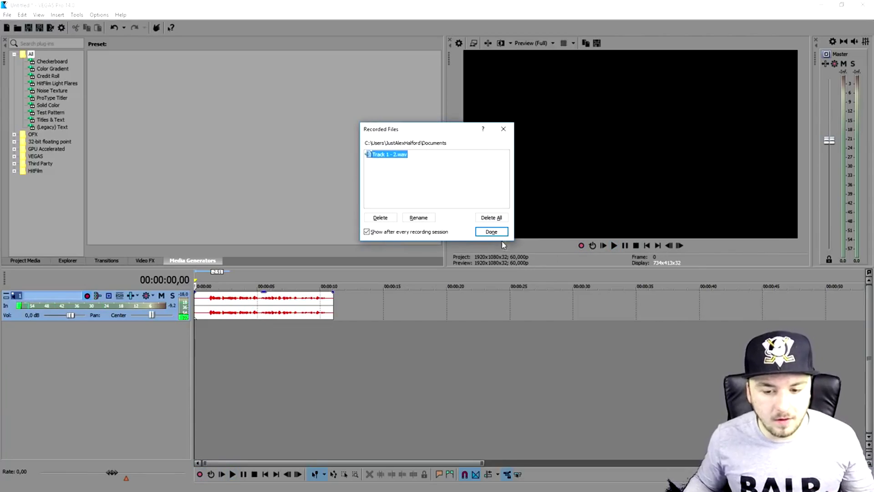
click(500, 233)
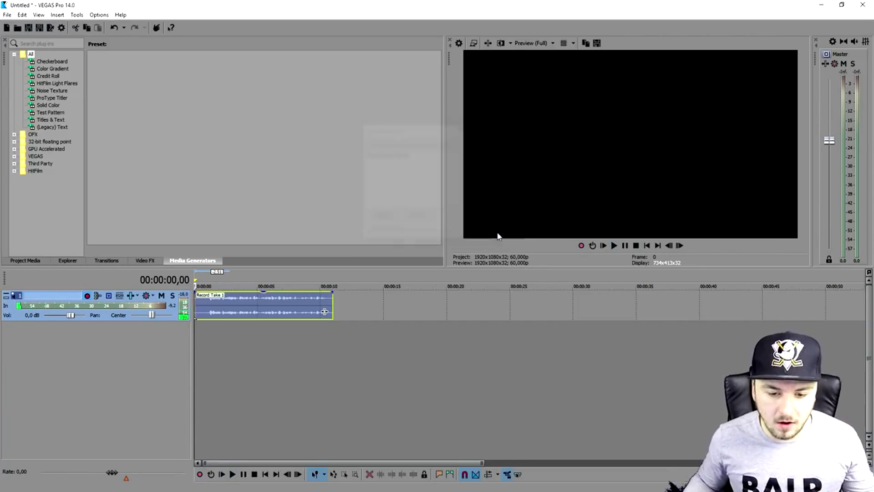
scroll(376, 305, up, 5)
scroll(376, 305, down, 2)
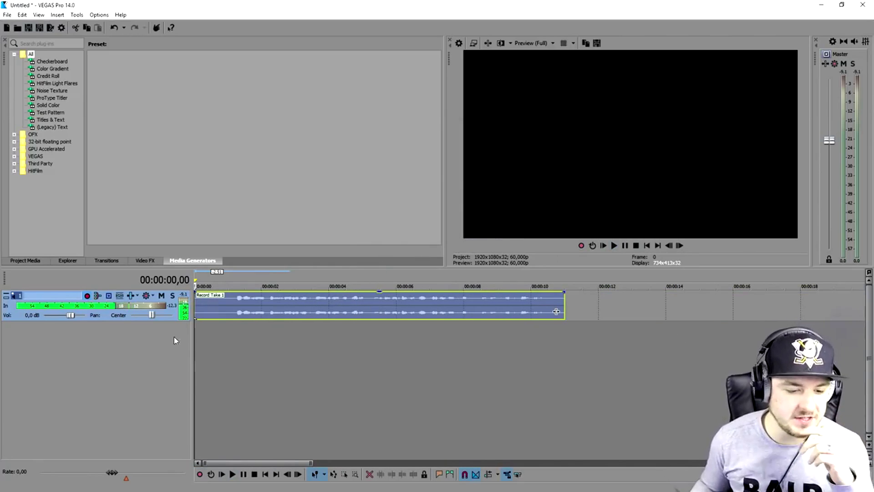
click(87, 296)
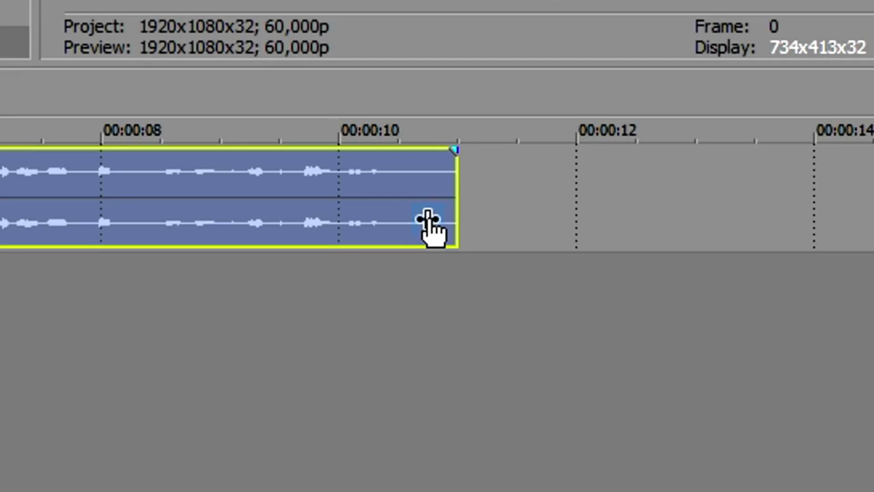
Add the Parametric EQ plug-in twice to the recorded event's effects chain.
click(428, 220)
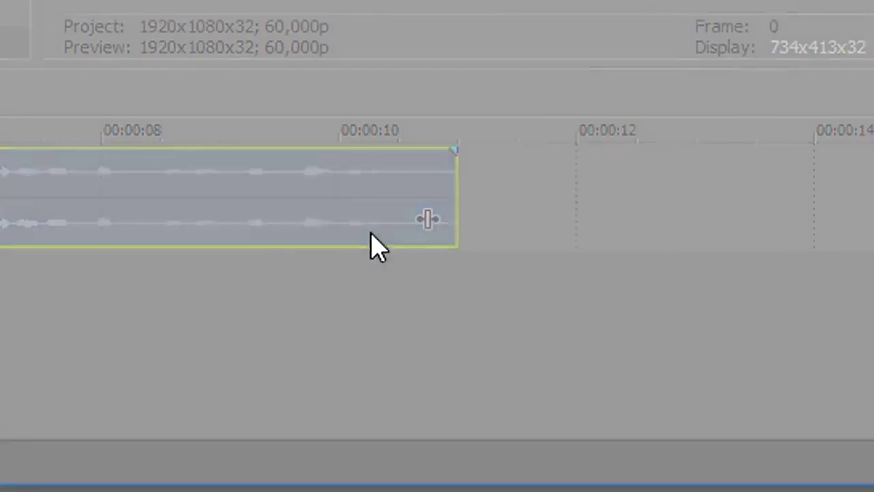
drag(373, 121, 456, 55)
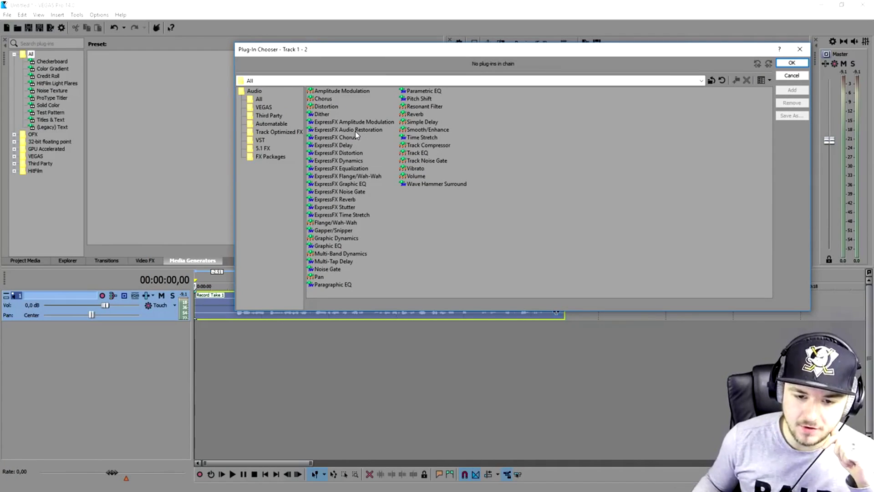
drag(378, 59, 359, 16)
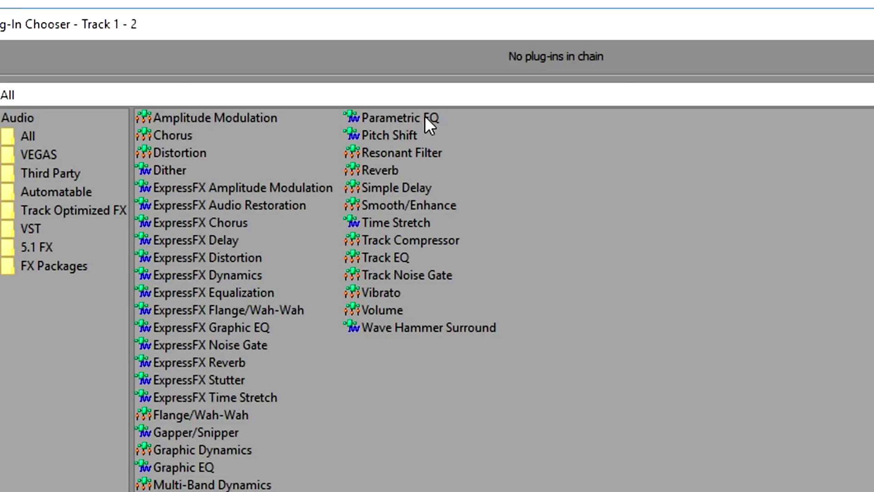
click(413, 54)
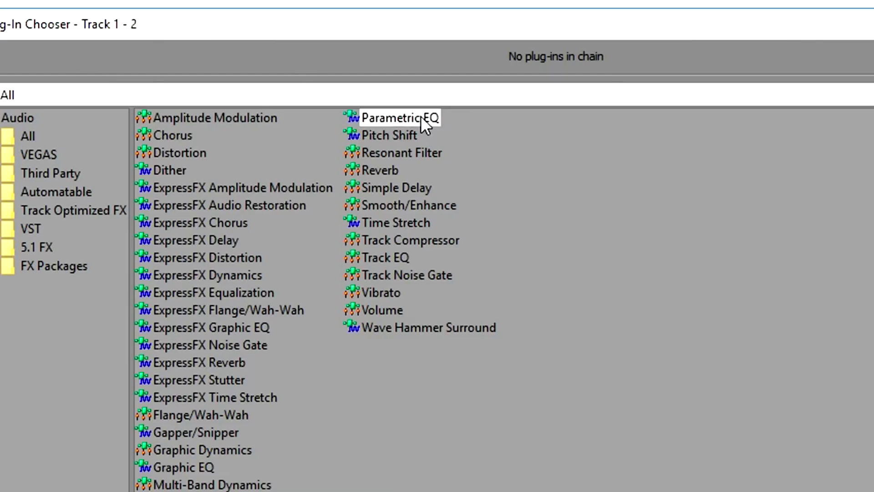
double_click(420, 116)
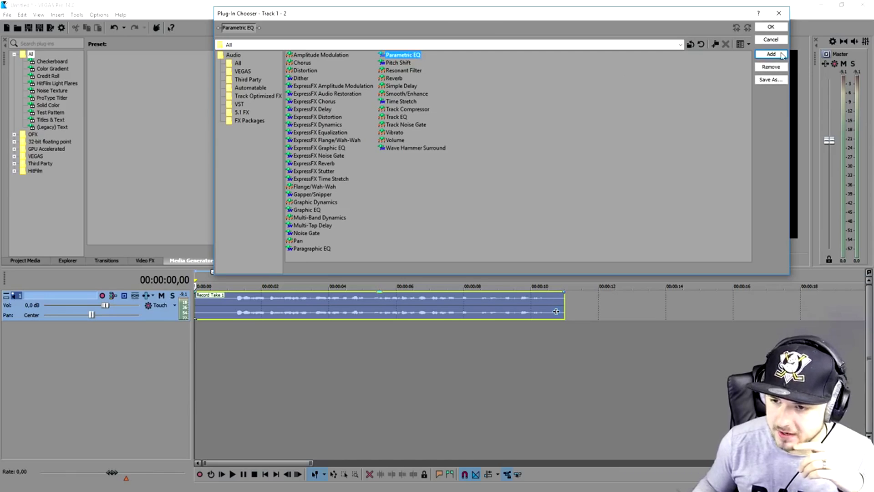
click(771, 54)
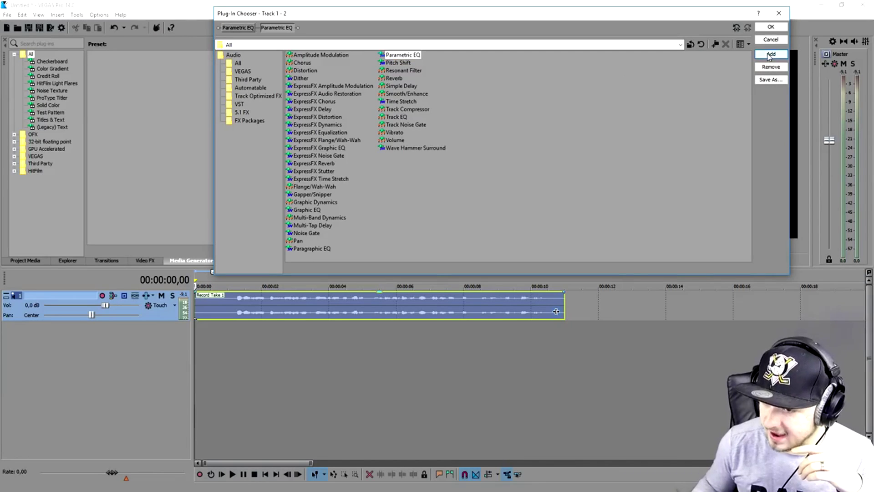
click(771, 27)
Apply the "Phone line effect" preset to the second Parametric EQ on the recorded take.
drag(276, 85, 404, 86)
click(458, 119)
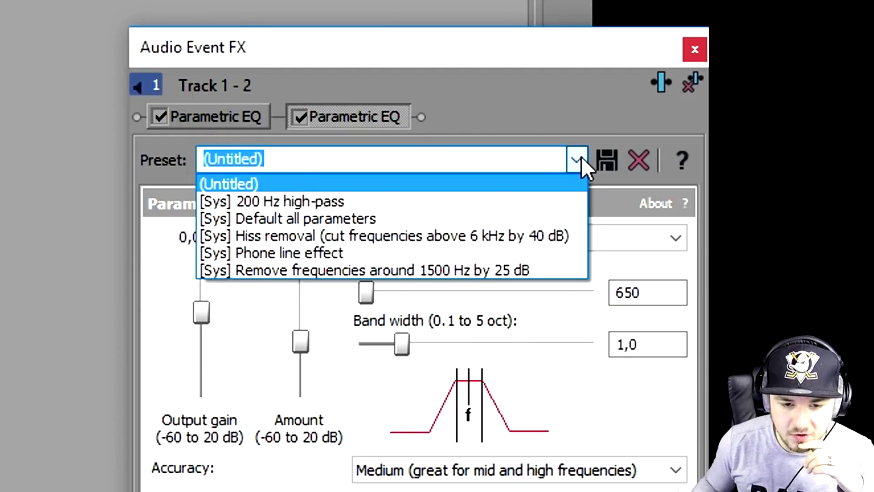
click(580, 157)
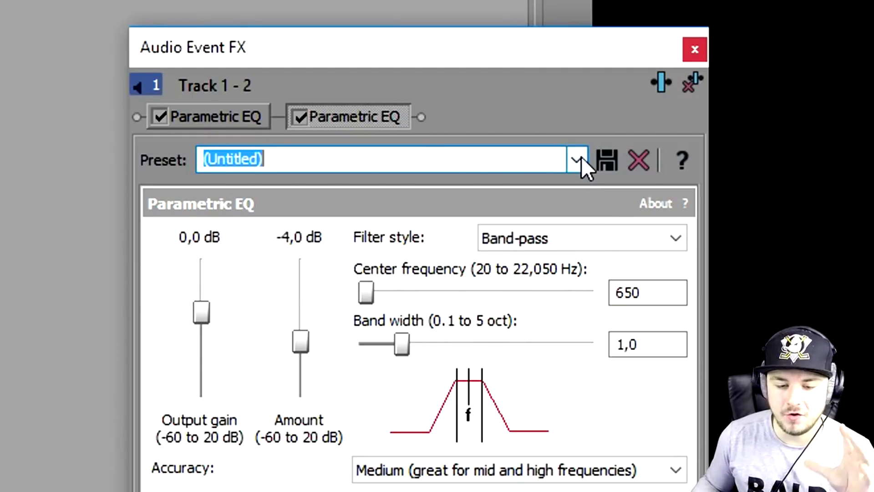
click(578, 160)
click(400, 253)
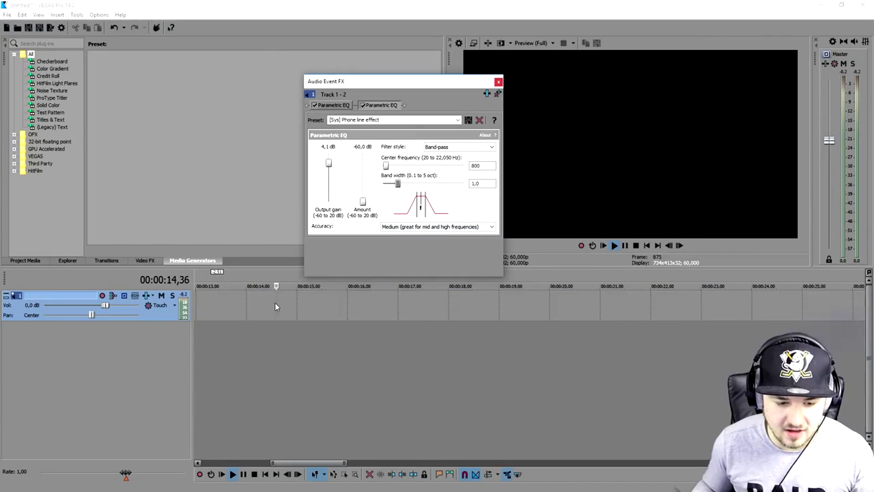
Play the take and try a center frequency of 1015 Hz in the second Parametric EQ.
scroll(276, 306, down, 5)
scroll(256, 301, up, 4)
click(256, 275)
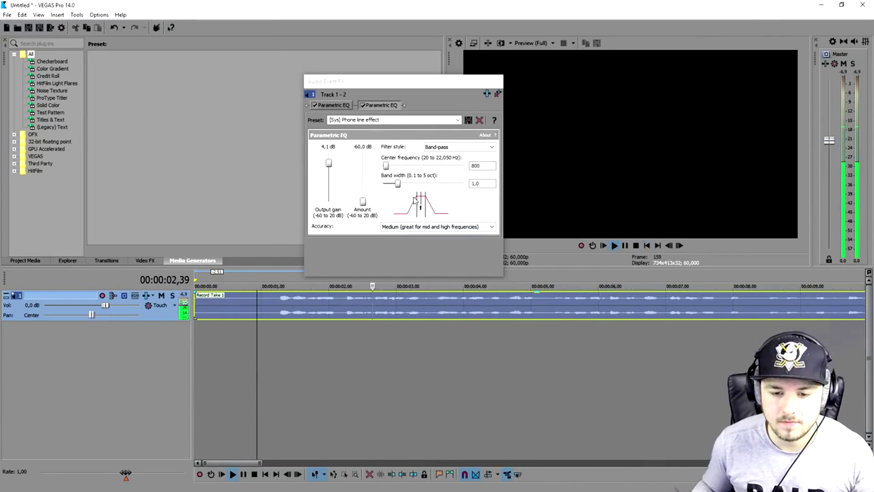
mouse_move(386, 166)
mouse_down()
mouse_move(400, 167)
mouse_move(382, 172)
mouse_up()
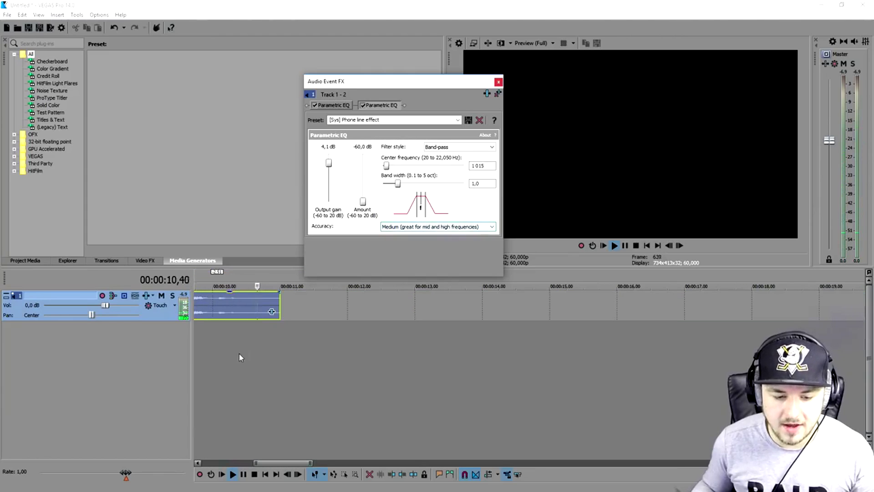
scroll(257, 291, down, 5)
key(space)
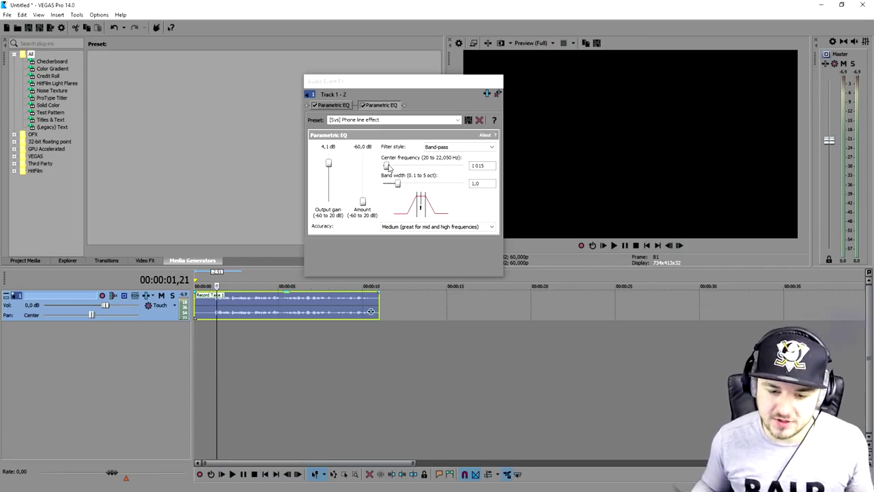
Set the second Parametric EQ's center frequency to 4749 Hz and listen to the take with it.
click(387, 167)
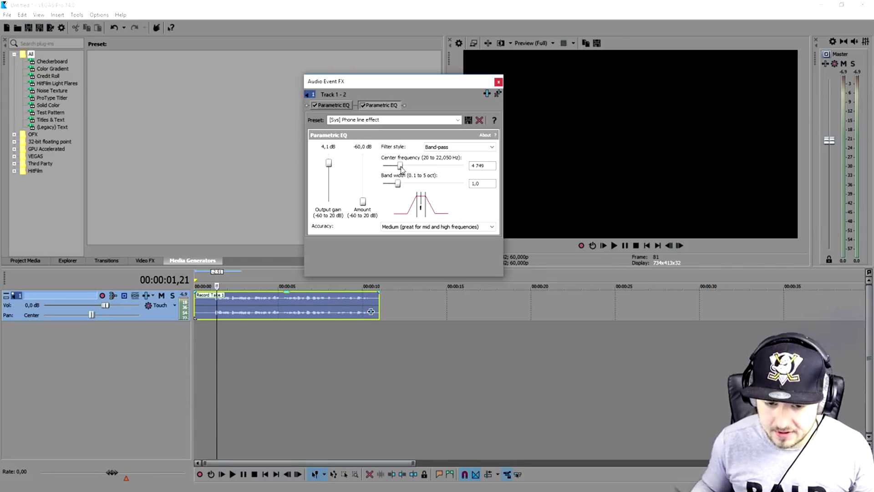
scroll(293, 292, up, 6)
click(294, 285)
key(space)
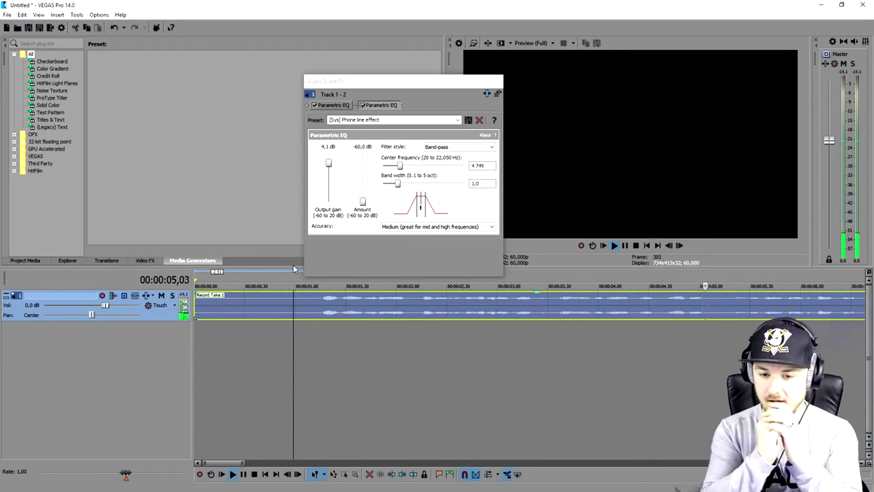
scroll(367, 361, down, 4)
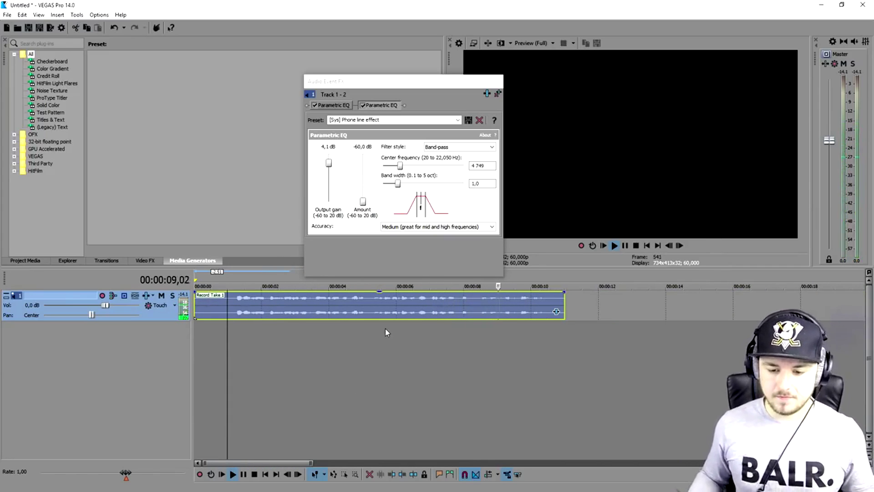
key(space)
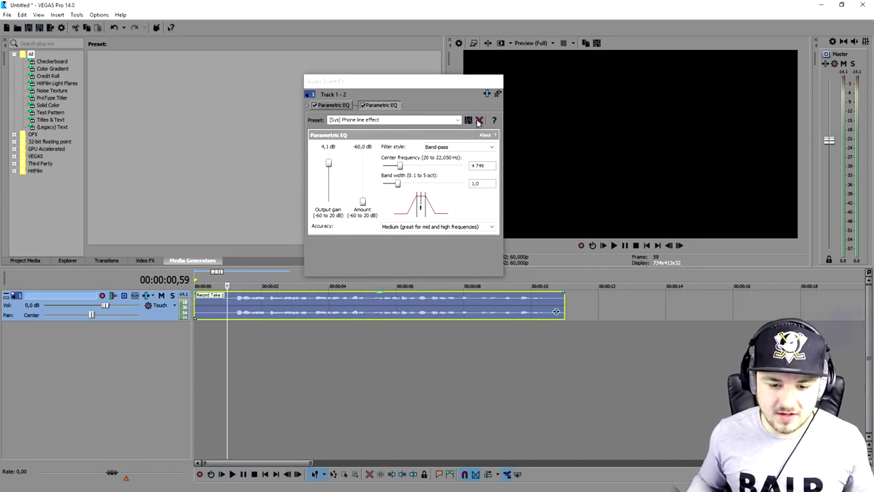
Close the audio effects window, play the filtered take once more, and raise the track's volume to 4.2 dB.
click(498, 81)
scroll(319, 301, up, 2)
drag(246, 274, 256, 277)
key(space)
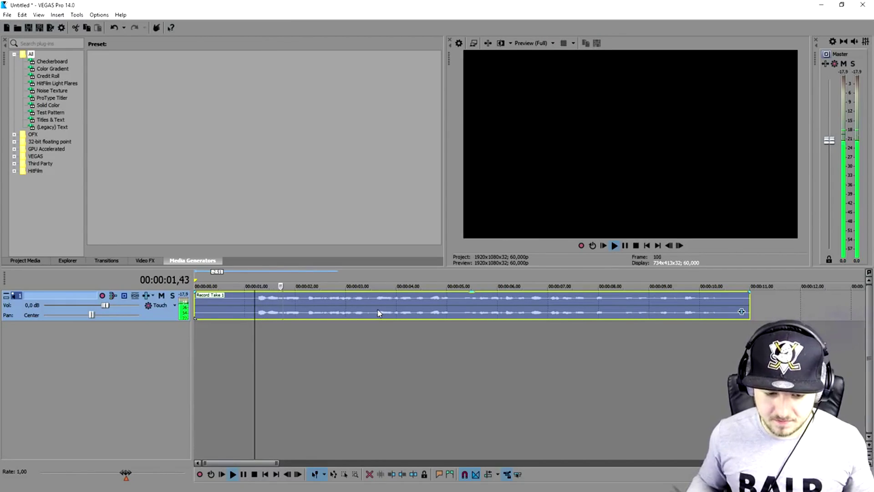
scroll(378, 312, down, 2)
scroll(378, 307, up, 1)
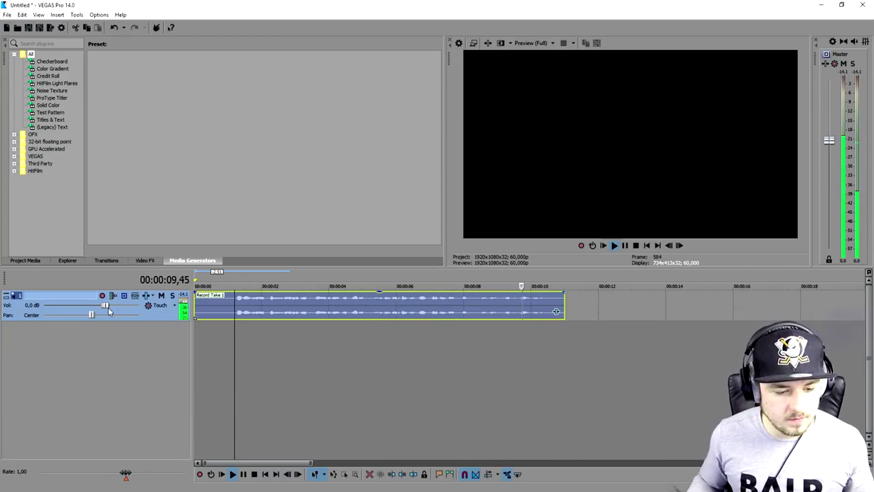
key(space)
drag(125, 306, 128, 305)
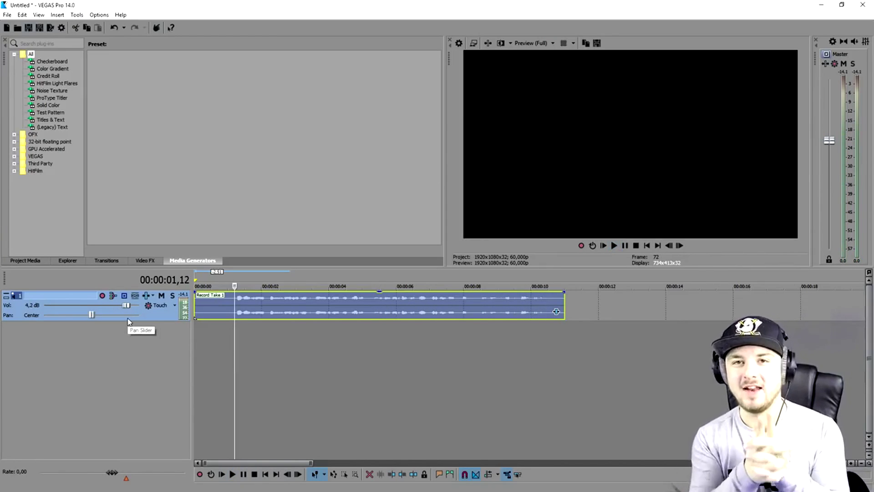